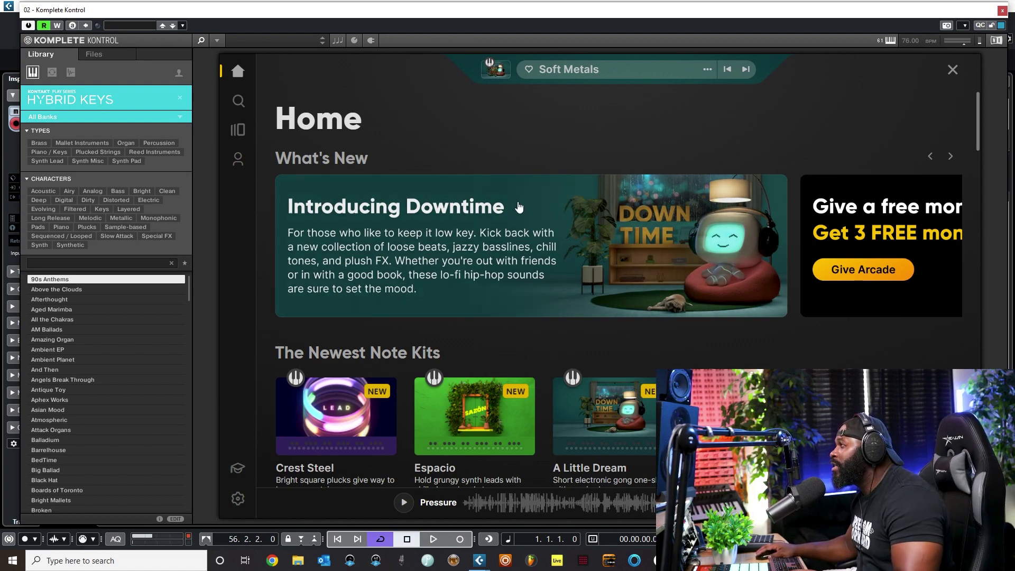
- Browse the Arcade Home page, then switch to the Lines page listing all 53 lines
scroll(633, 285, down, 6)
scroll(634, 277, up, 6)
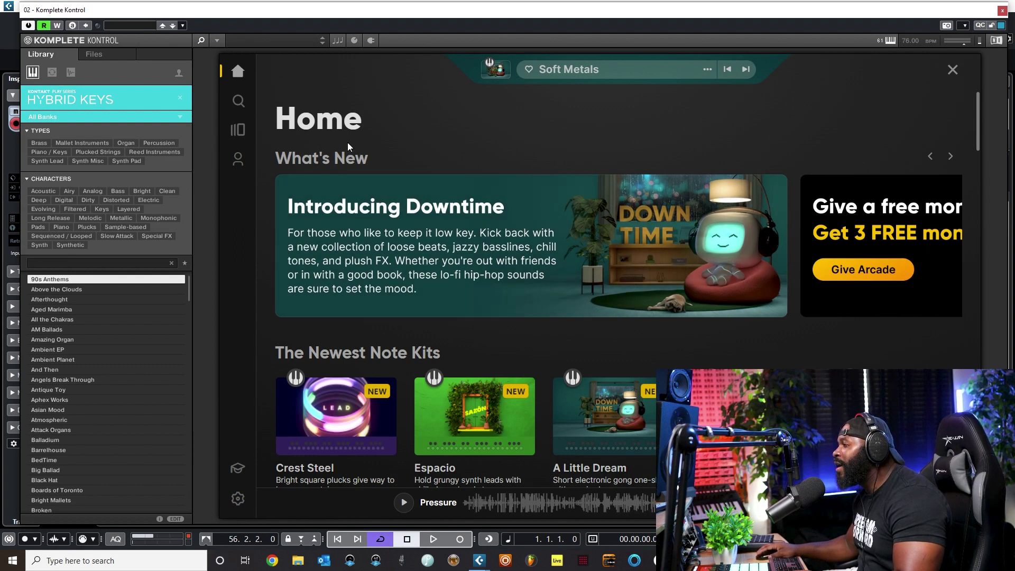
scroll(486, 259, down, 1)
scroll(486, 259, up, 1)
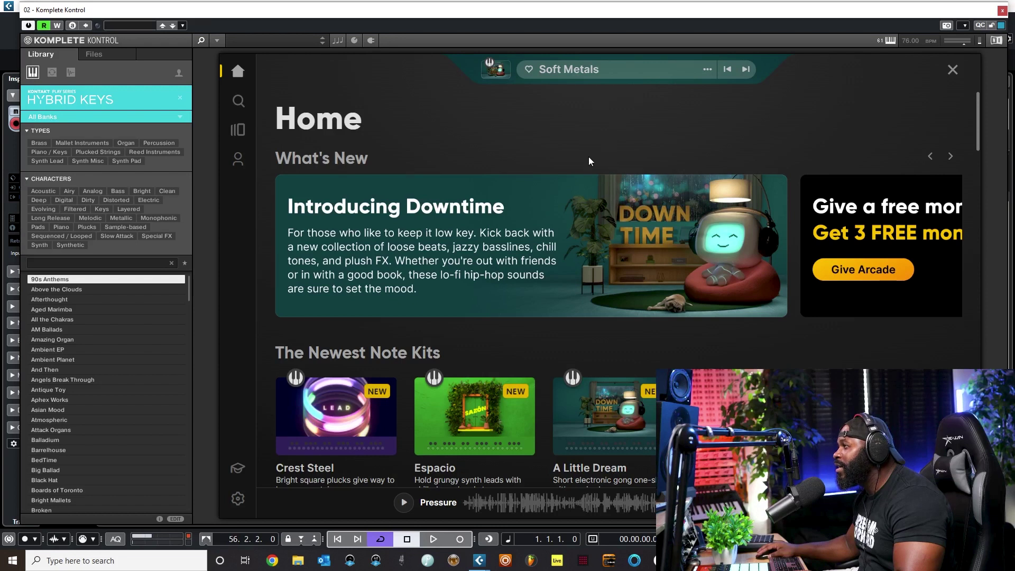
click(238, 131)
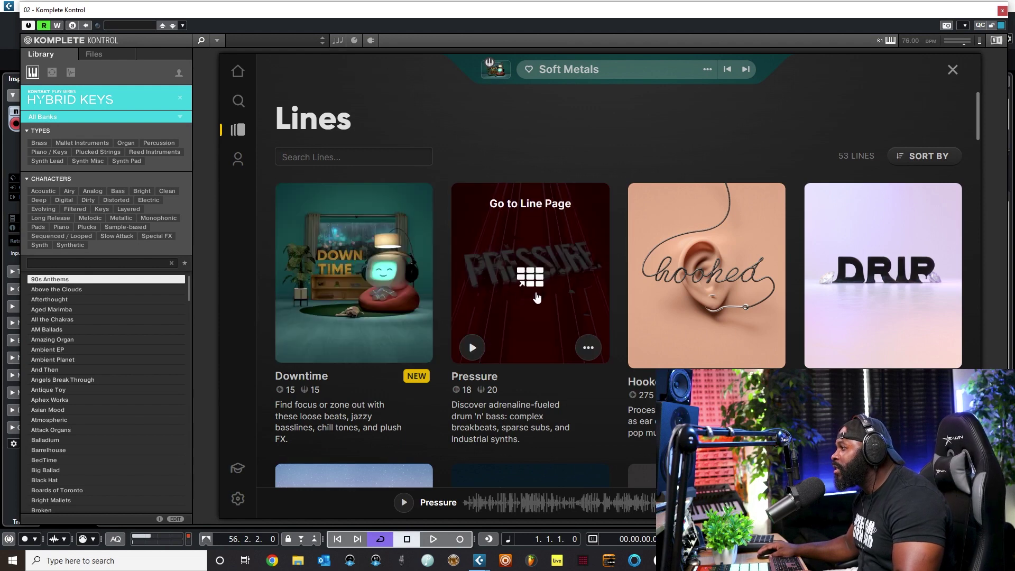
- Scroll through the lines list and audition the Downtime line preview
scroll(692, 335, down, 5)
scroll(687, 337, down, 15)
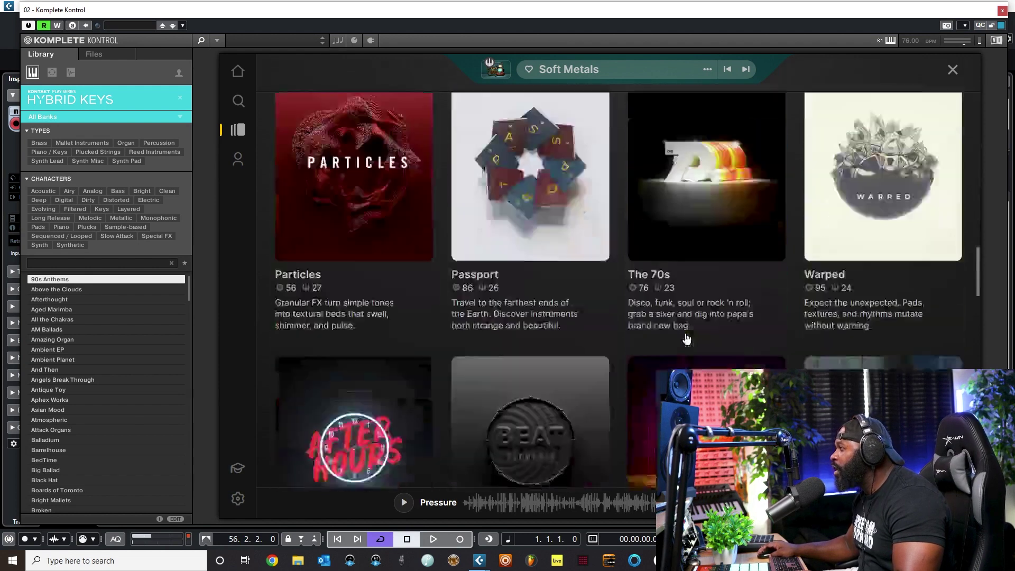
scroll(687, 339, down, 10)
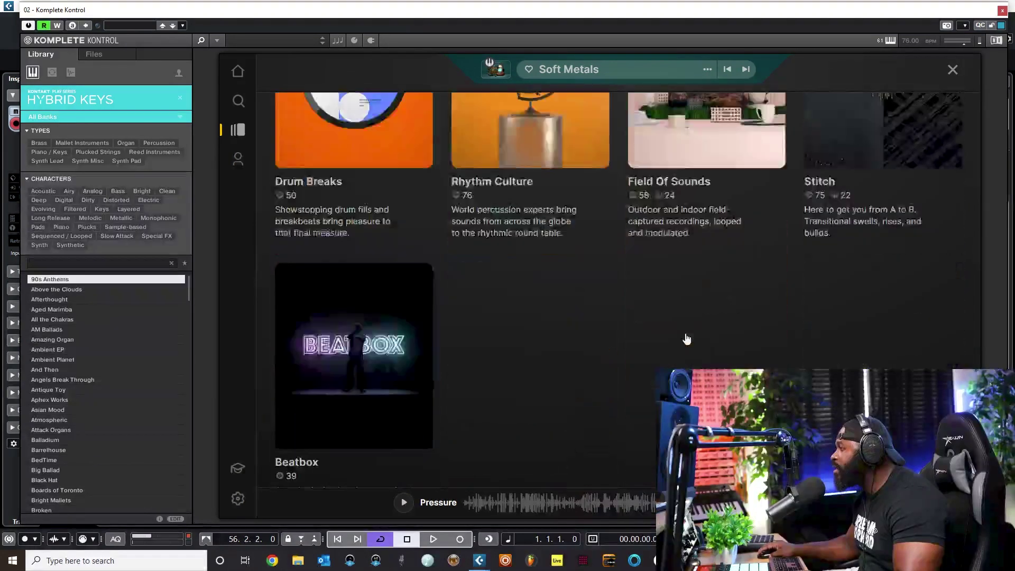
scroll(687, 339, up, 8)
scroll(687, 338, up, 12)
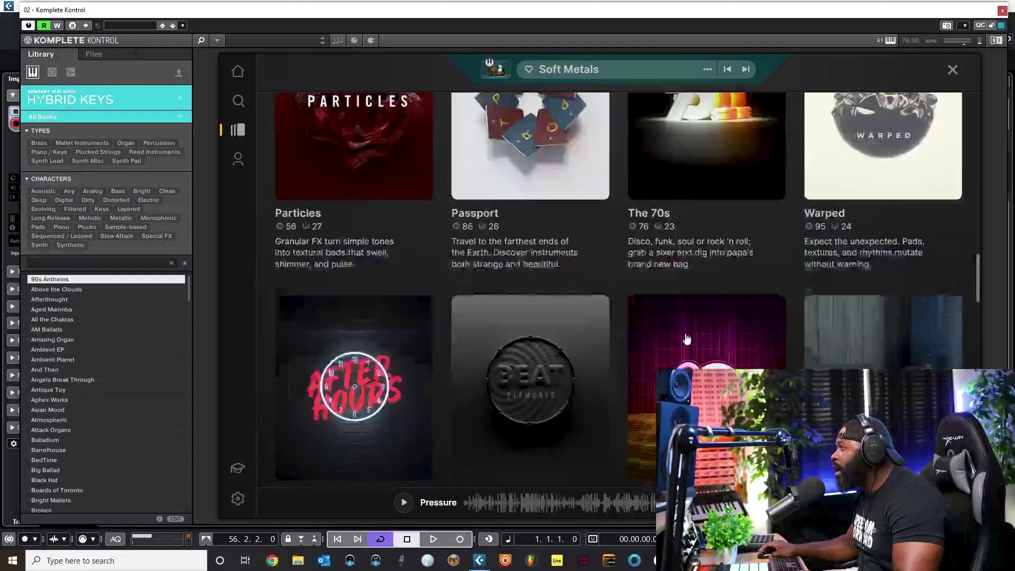
scroll(686, 338, up, 4)
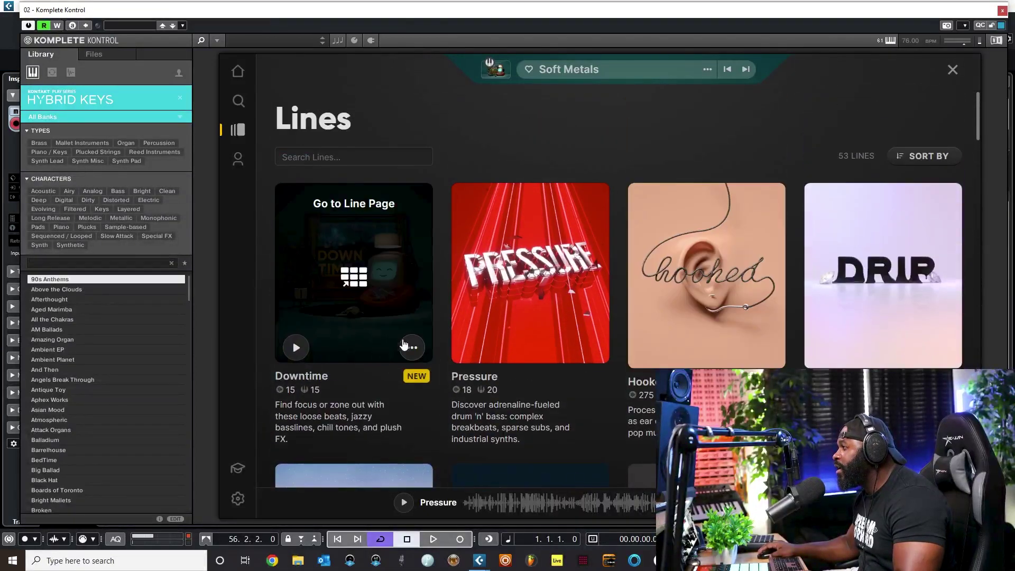
click(303, 351)
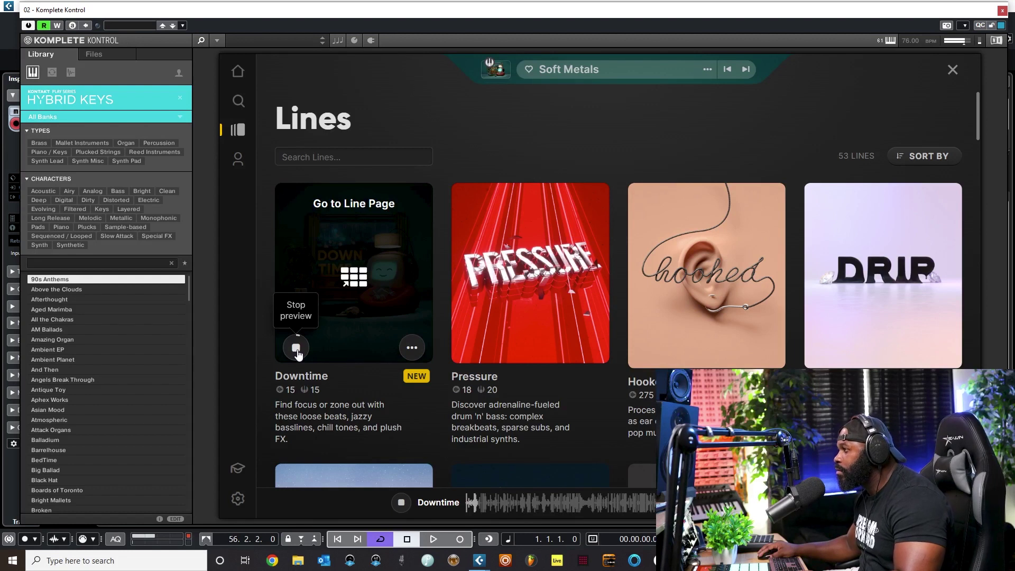
click(297, 349)
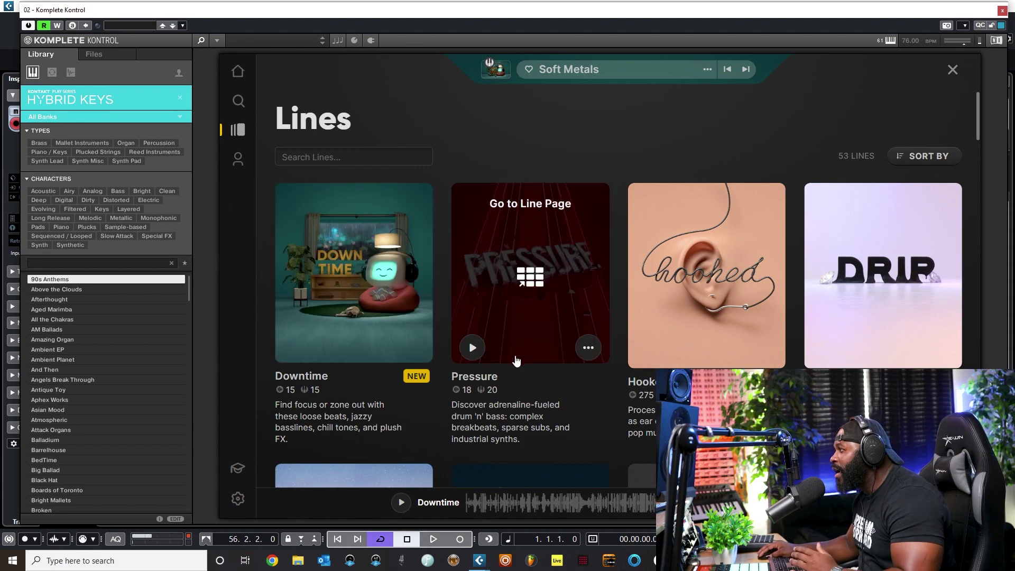
- Audition the Pressure and Hooked line previews, then open the Downtime line page
click(474, 355)
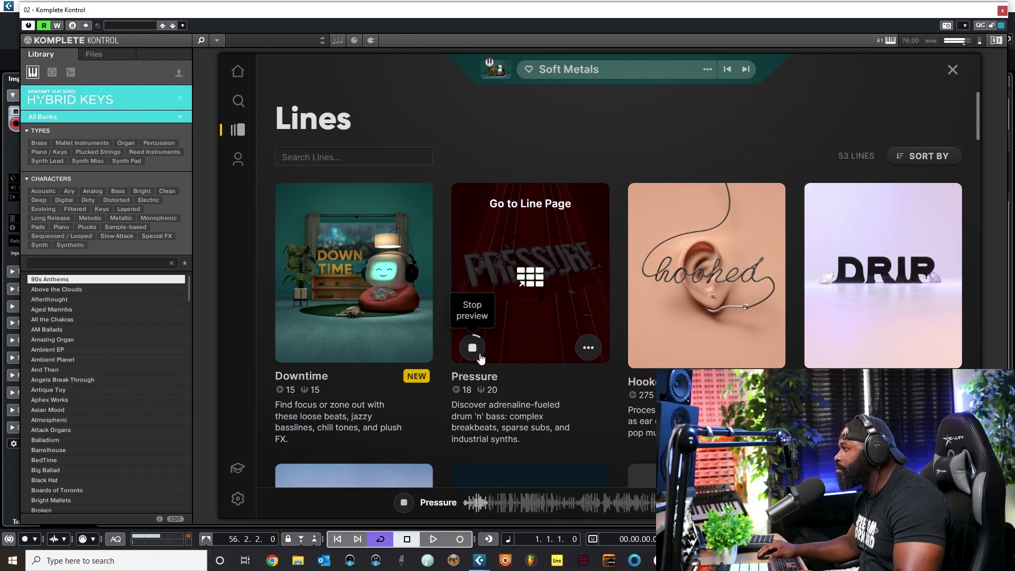
click(479, 355)
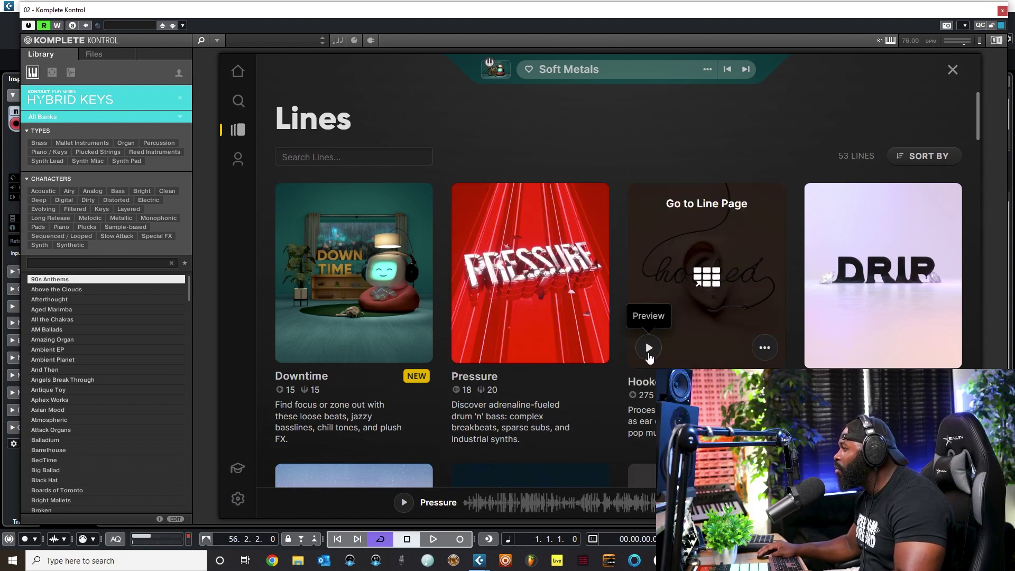
click(646, 350)
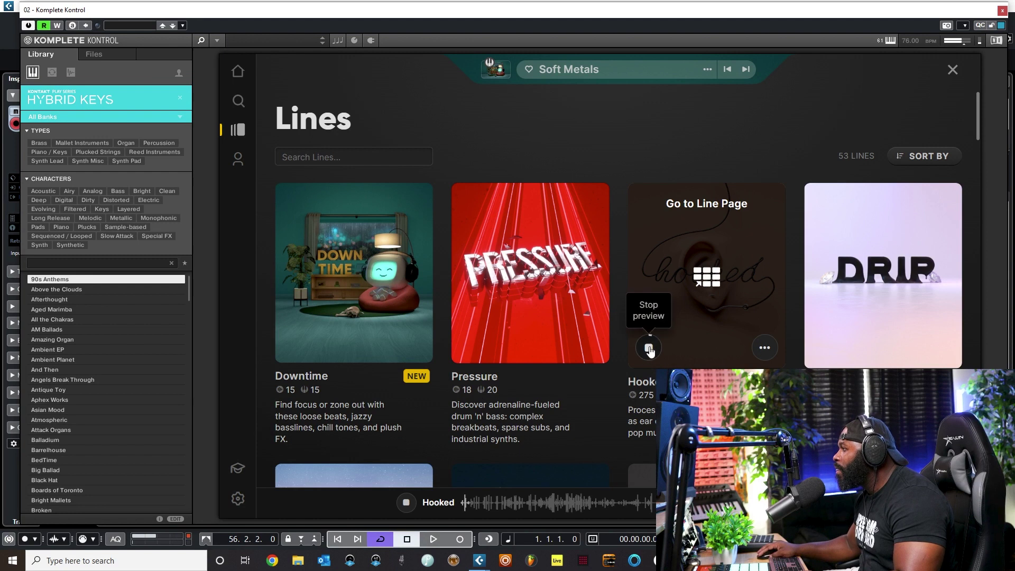
click(648, 348)
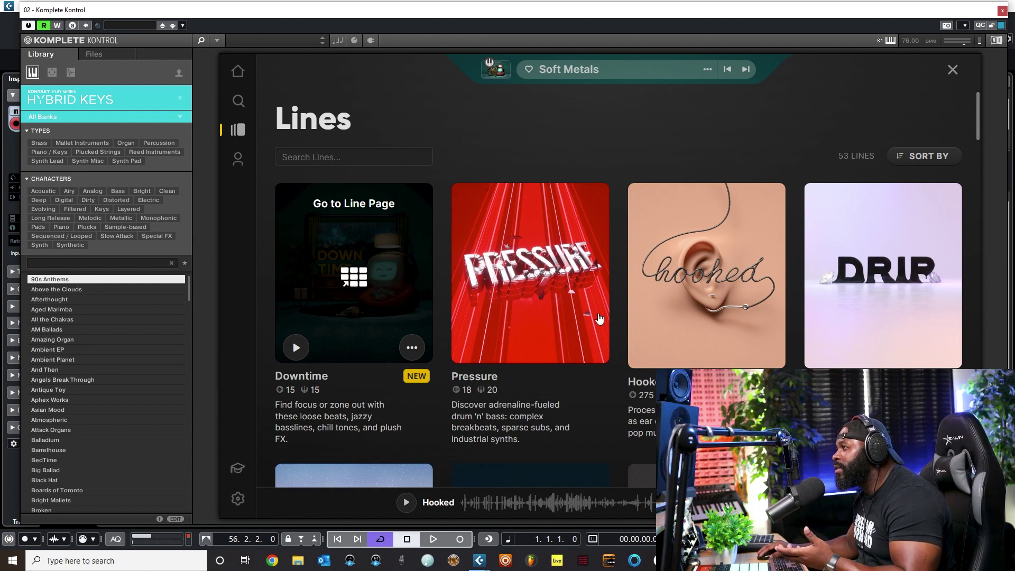
click(356, 281)
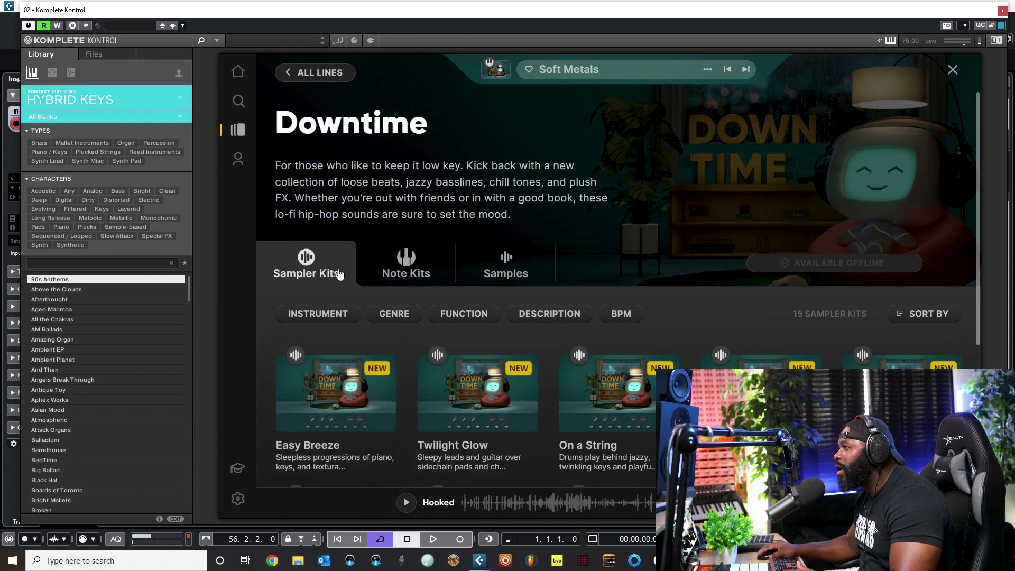
- Browse the Downtime line's Samples, Note Kits and Sampler Kits lists
mouse_move(337, 421)
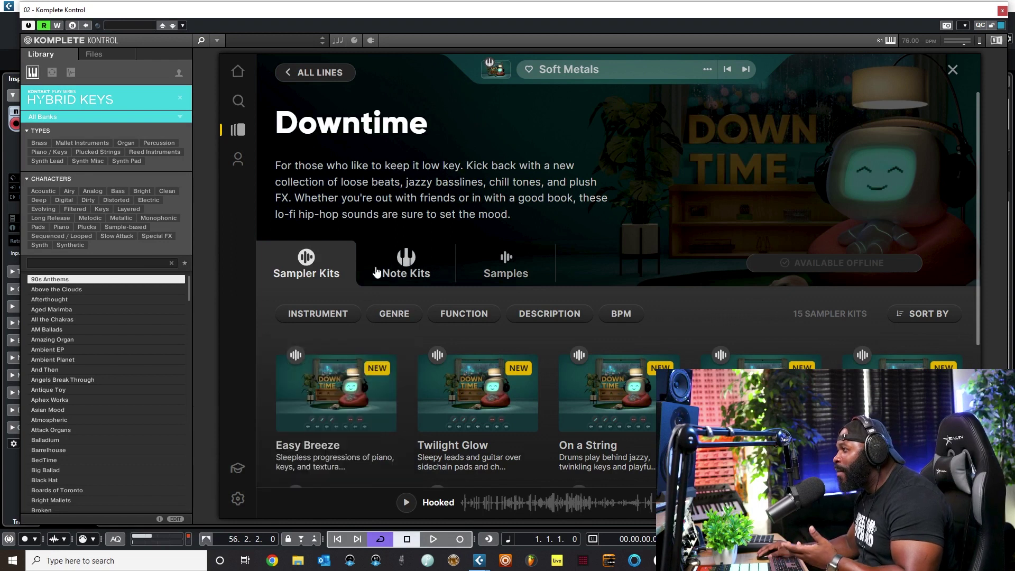
click(521, 273)
scroll(588, 294, down, 10)
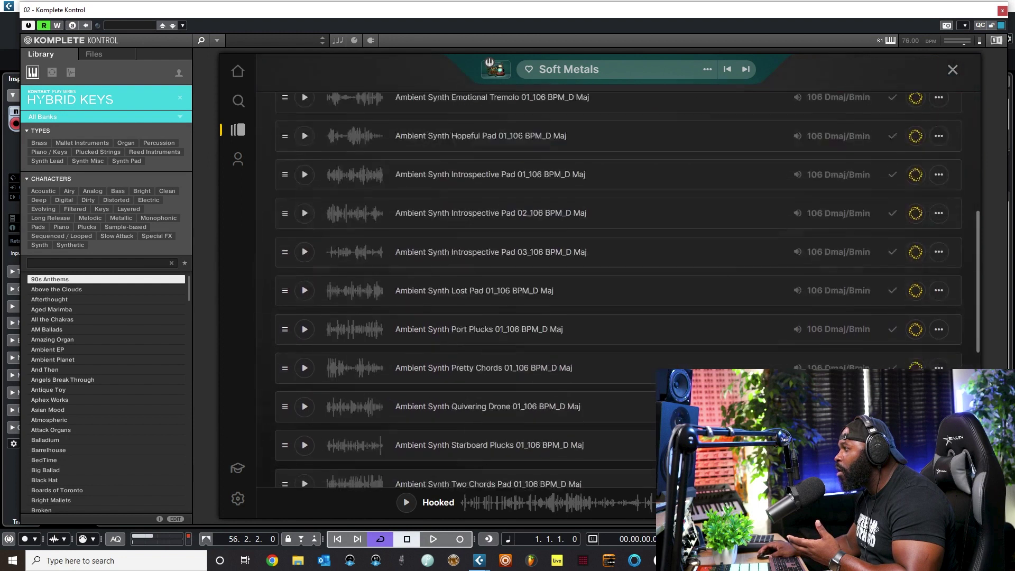
scroll(617, 290, up, 10)
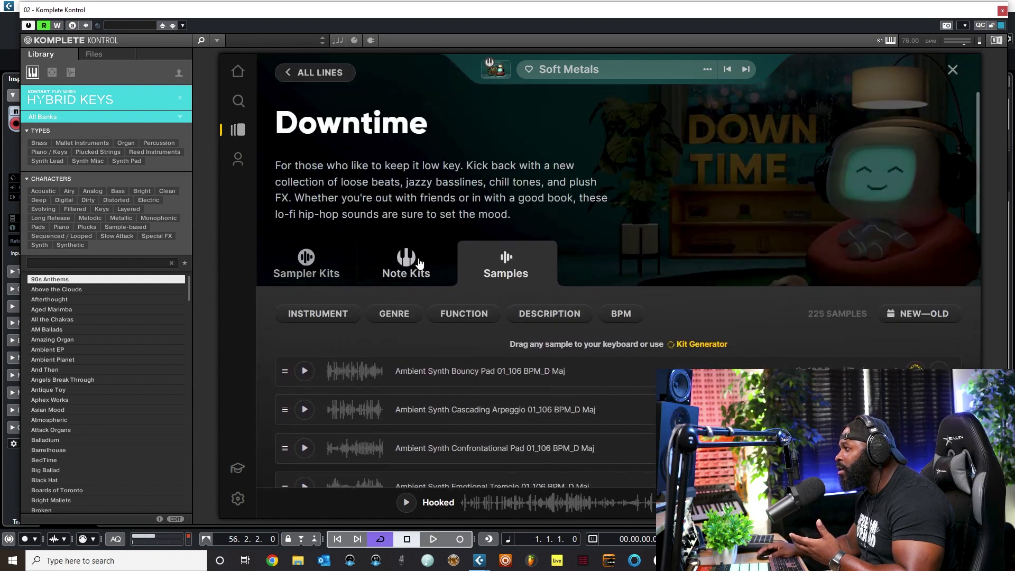
click(408, 266)
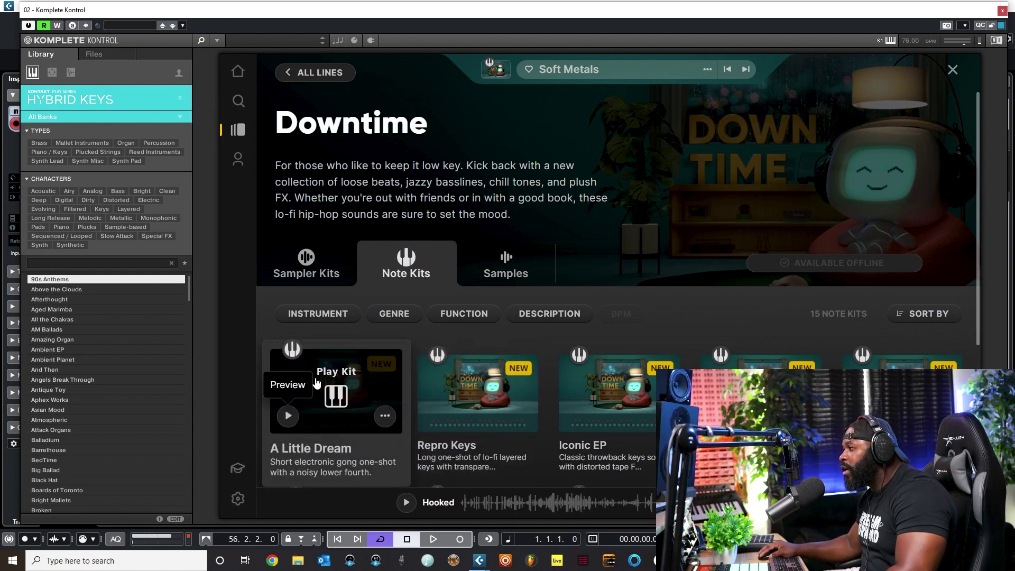
click(307, 259)
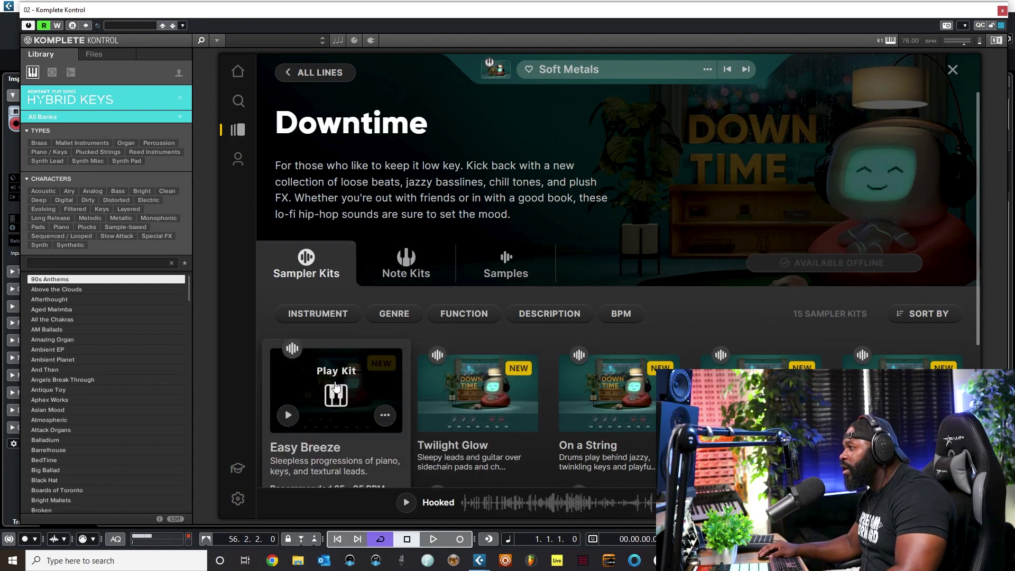
- Load the Easy Breeze sampler kit and close the plugin window back to Cubase
scroll(343, 404, down, 3)
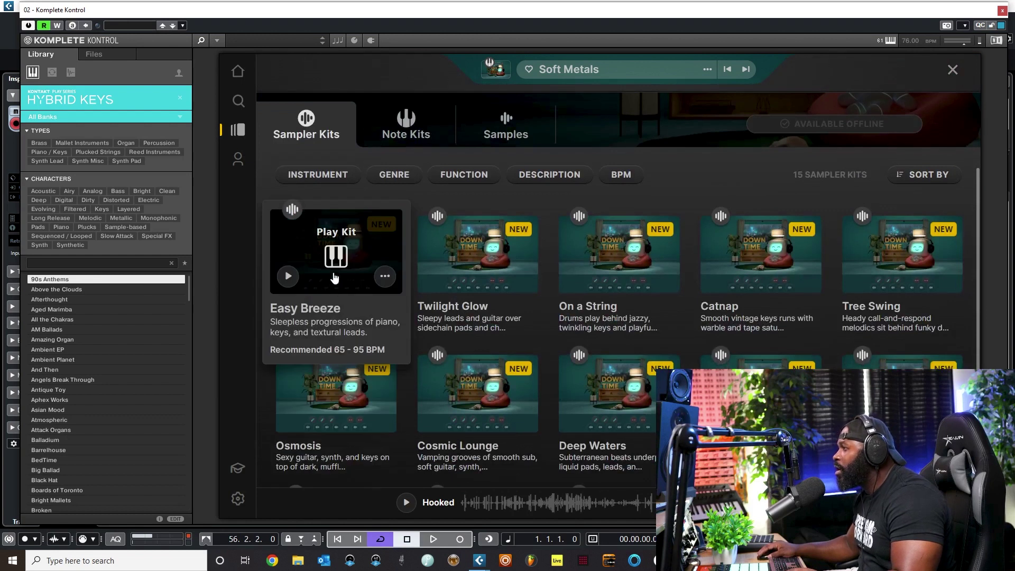
click(336, 256)
click(341, 265)
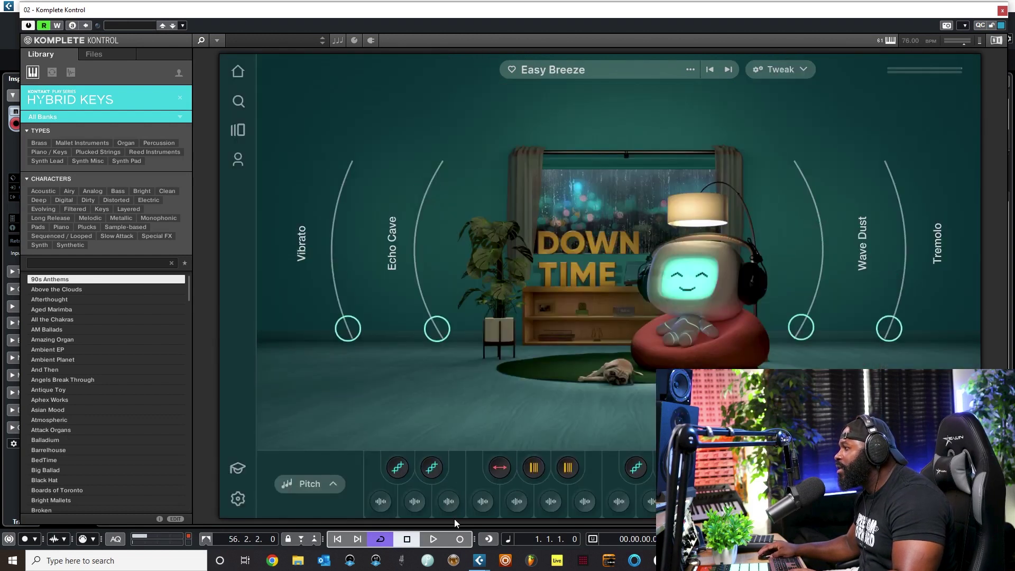
mouse_move(404, 483)
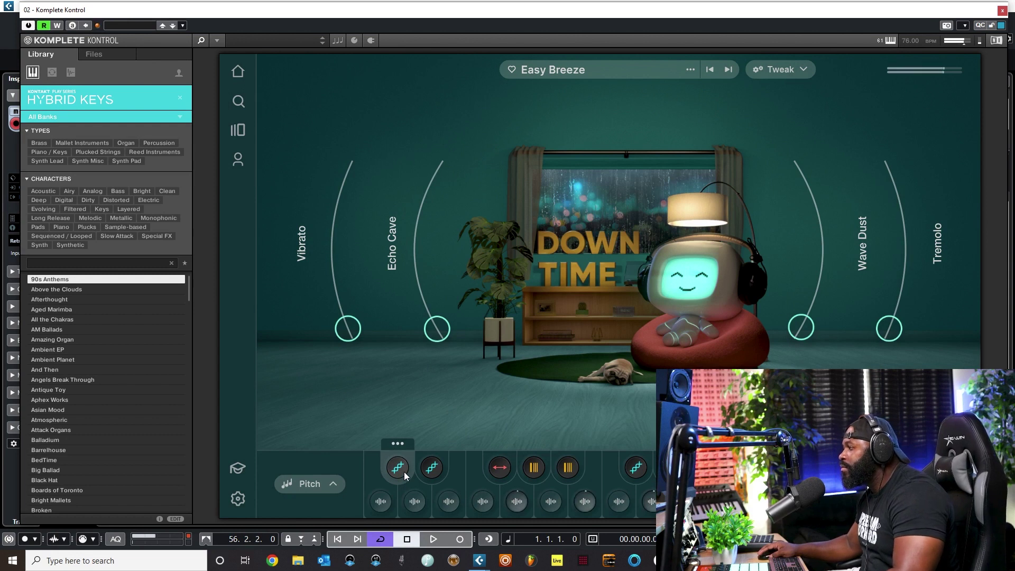
click(1004, 10)
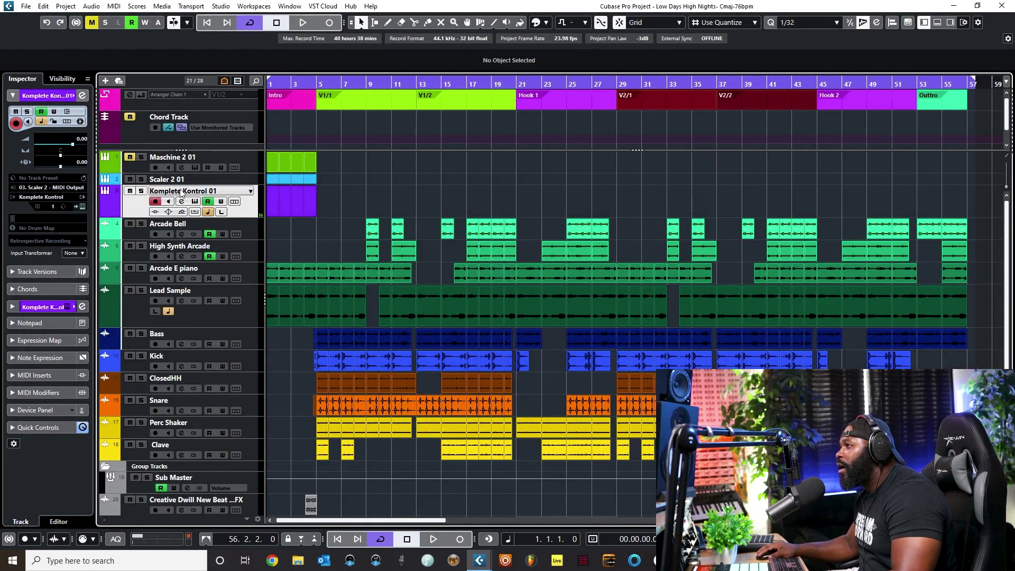
- Set the Komplete Kontrol 01 track's MIDI input to All MIDI Inputs
click(52, 188)
click(69, 243)
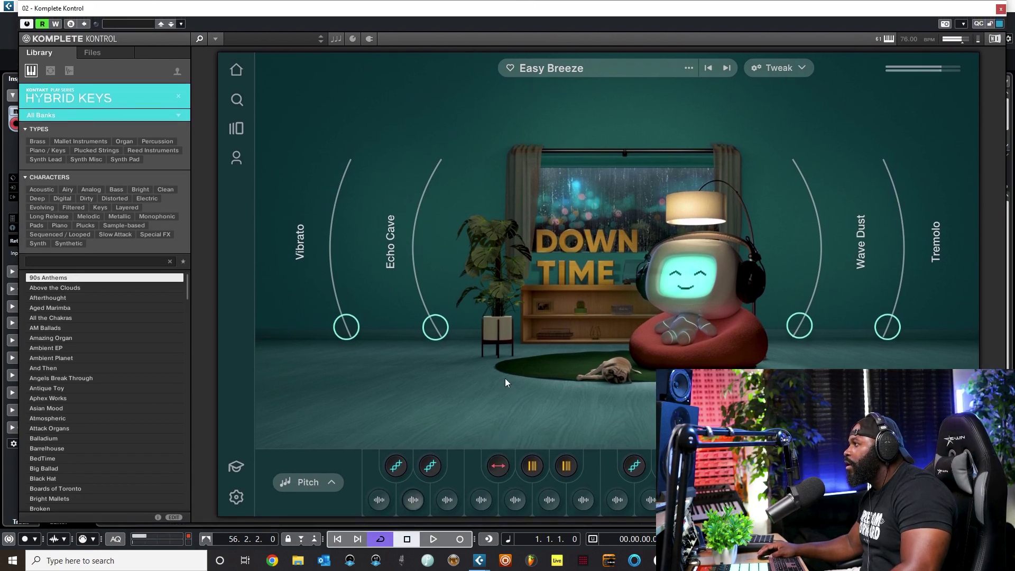
- Audition the Easy Breeze kit's third and fourth sounds, then bring up the session key menu
mouse_move(420, 503)
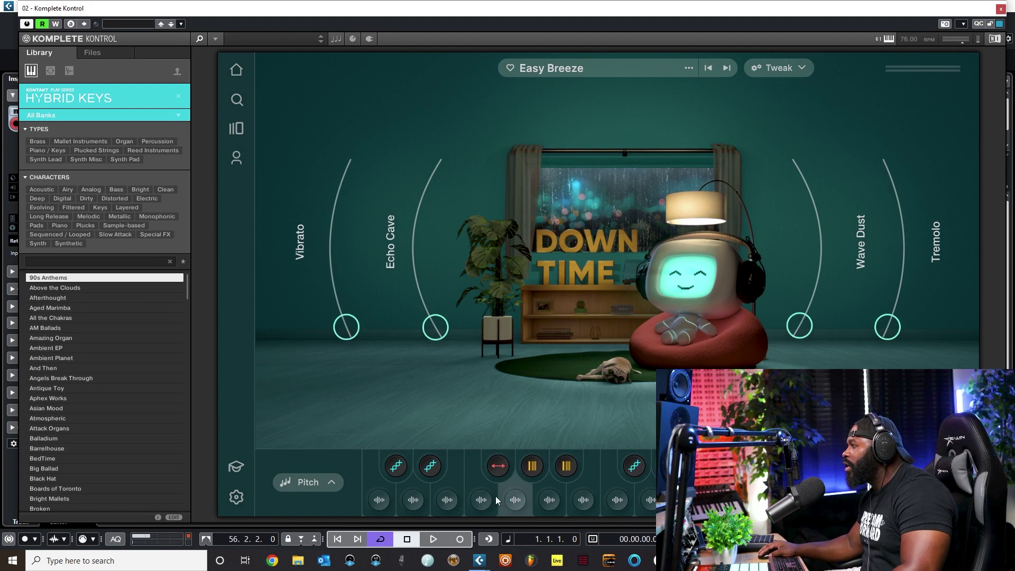
mouse_move(401, 467)
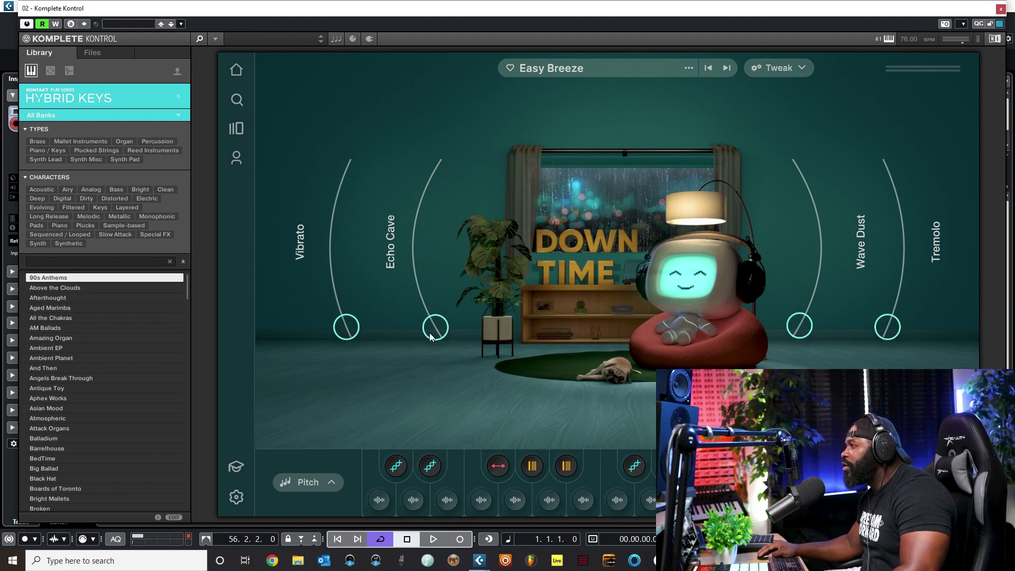
click(447, 499)
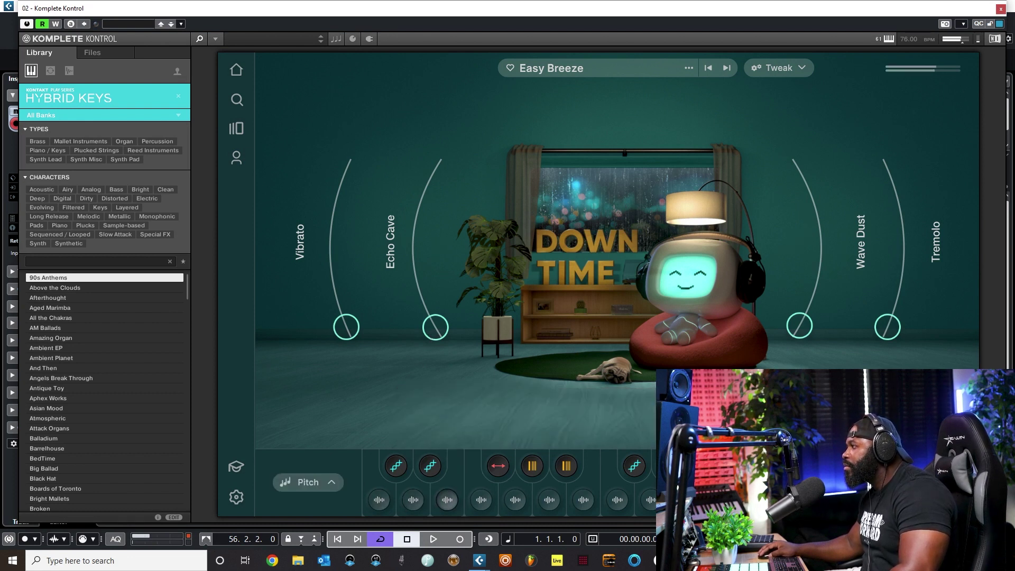
click(472, 495)
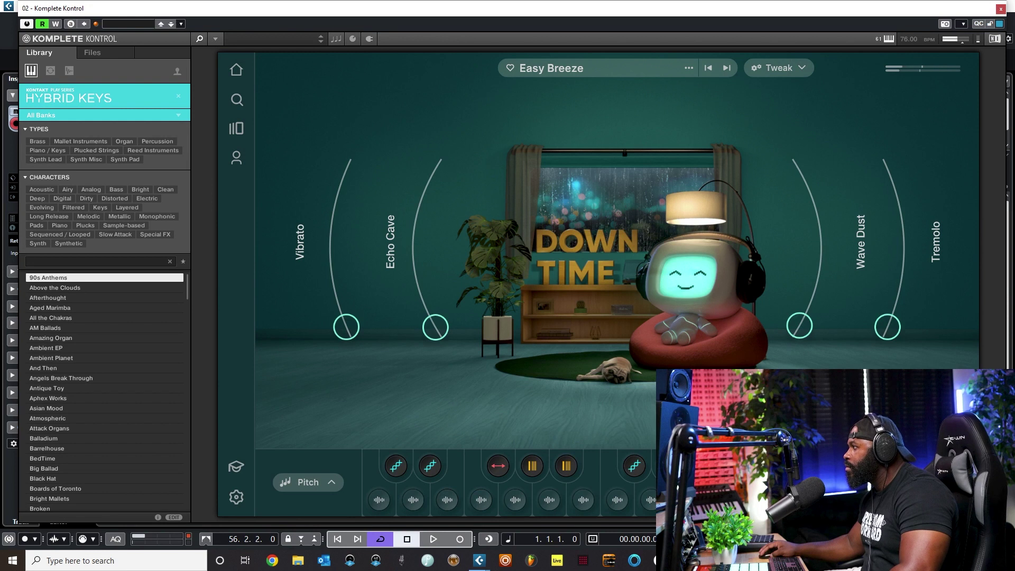
right_click(864, 167)
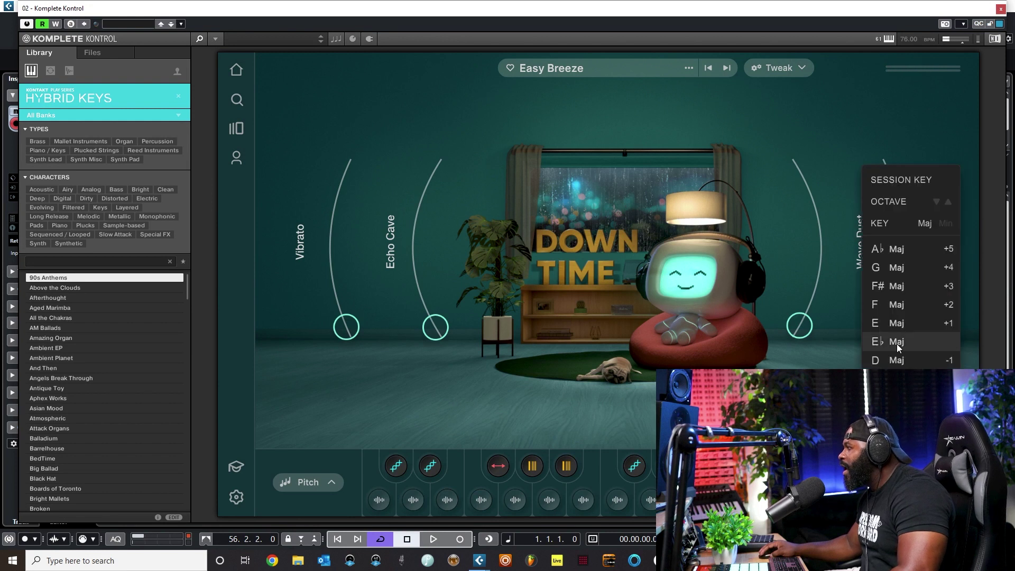
- Set the session key to F minor and adjust the Echo Cave and Tremolo macros
click(944, 223)
click(875, 252)
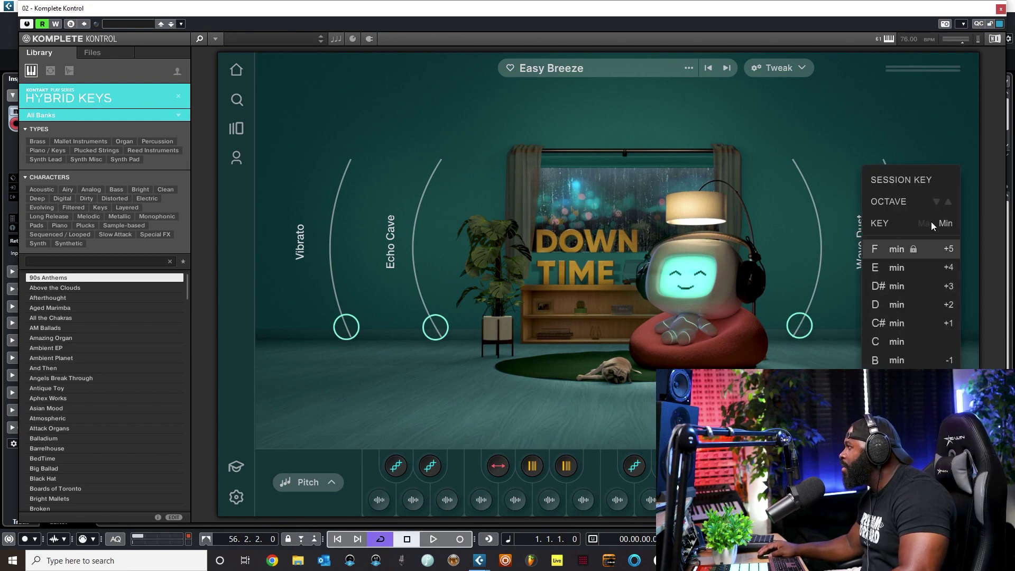
click(775, 298)
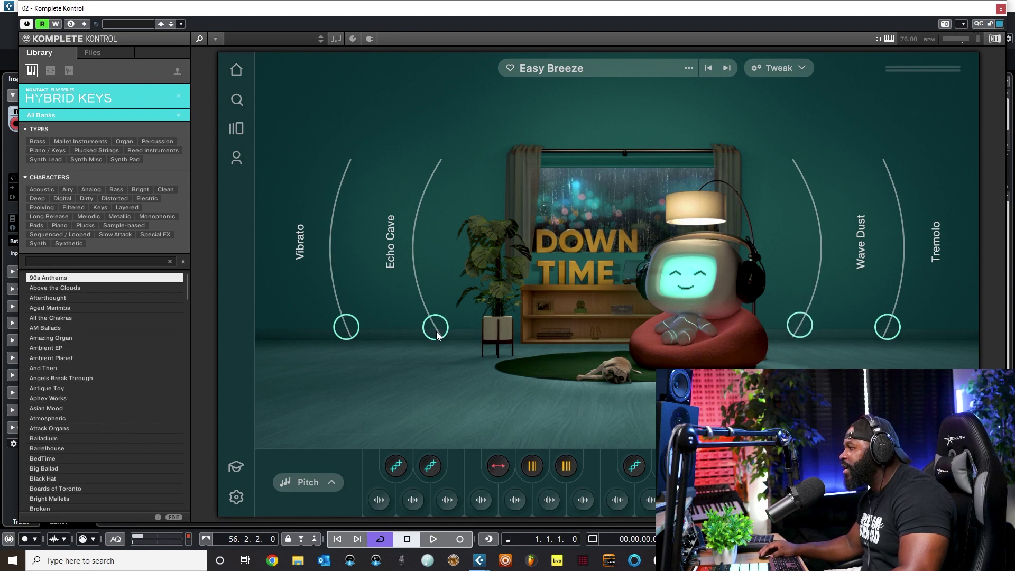
drag(436, 331, 410, 246)
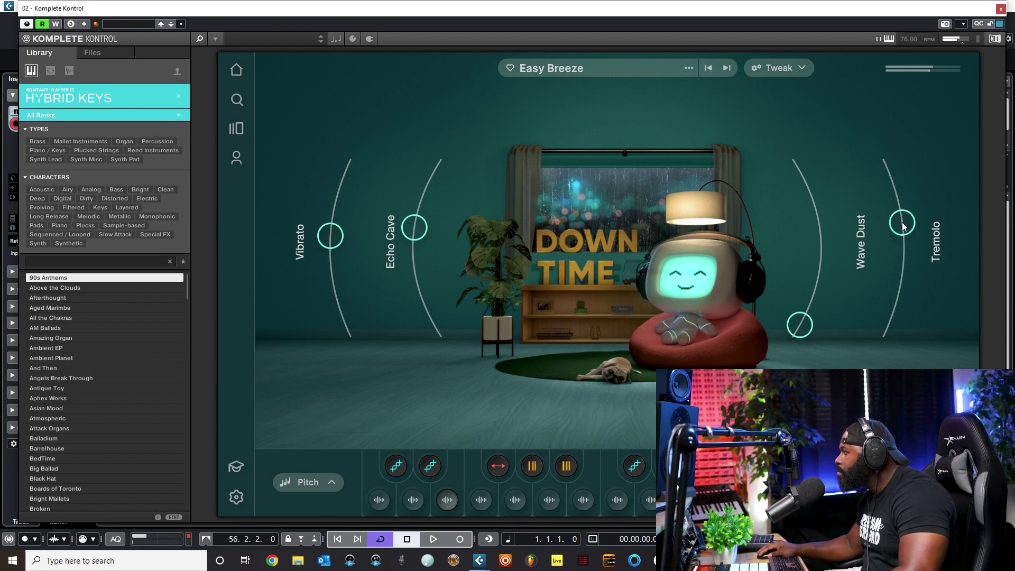
drag(903, 227, 901, 252)
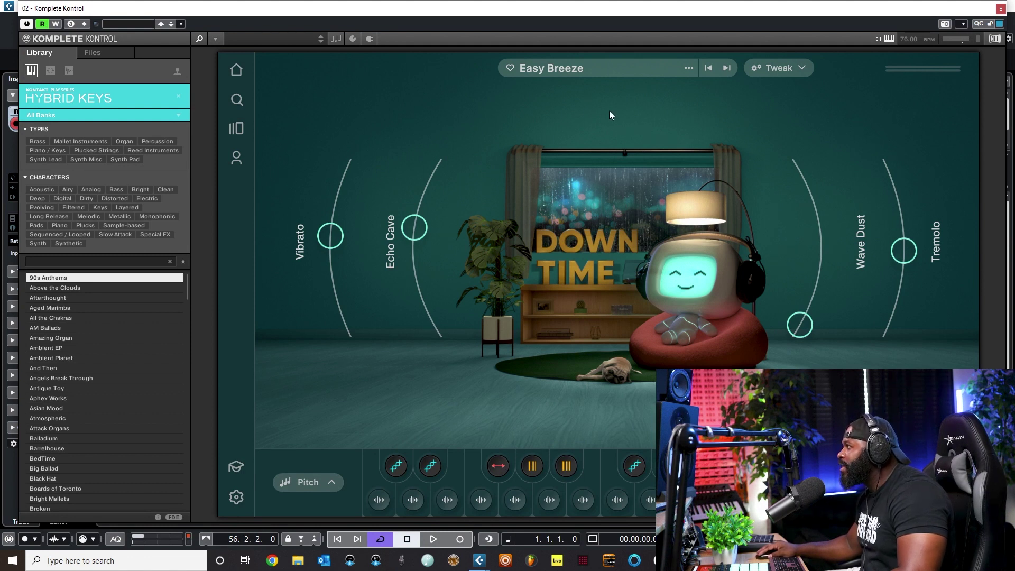
- Load the Downtime line's Twilight Glow kit and drag the plugin window to the left
click(236, 128)
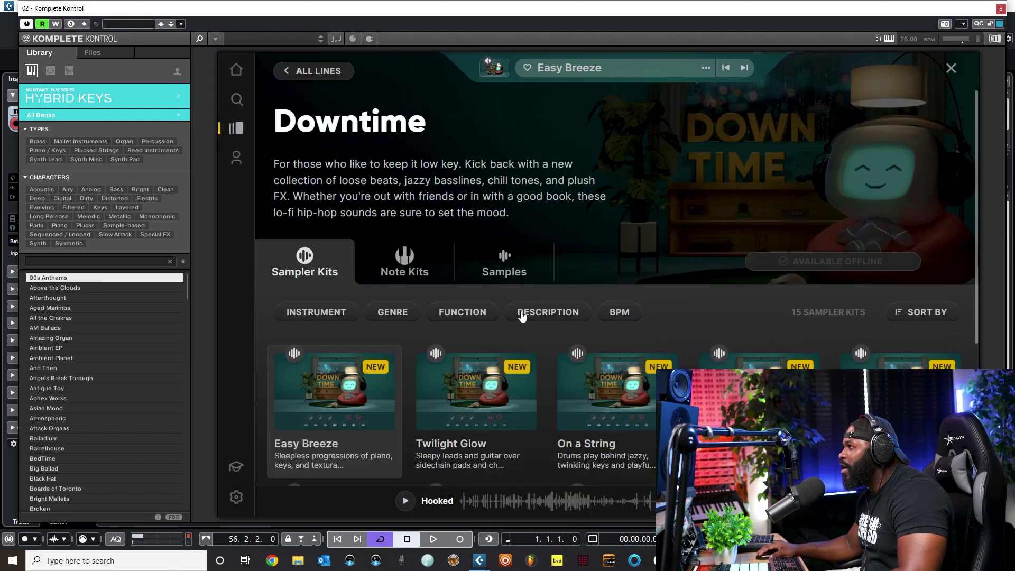
click(474, 400)
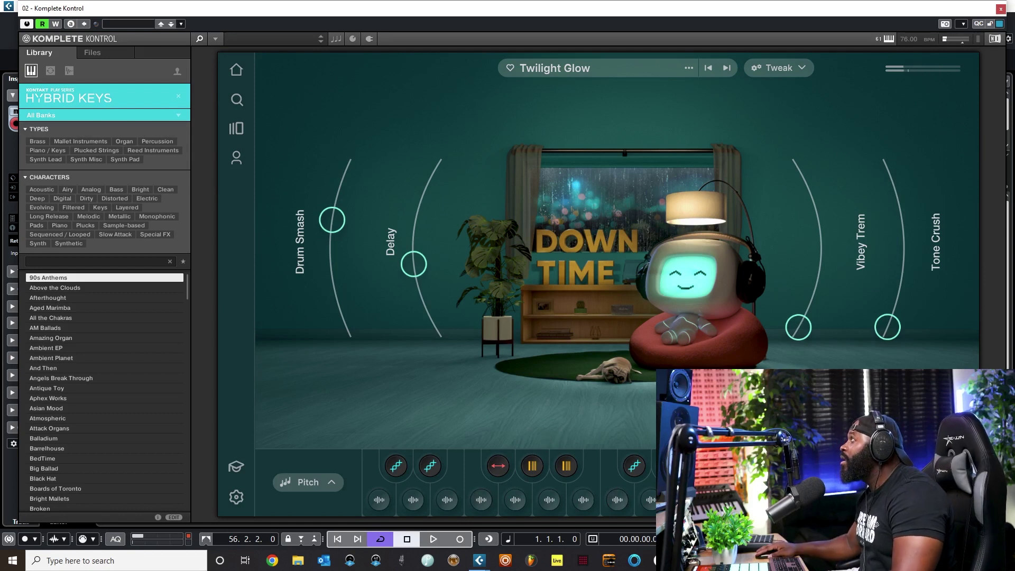
drag(621, 31, 288, 0)
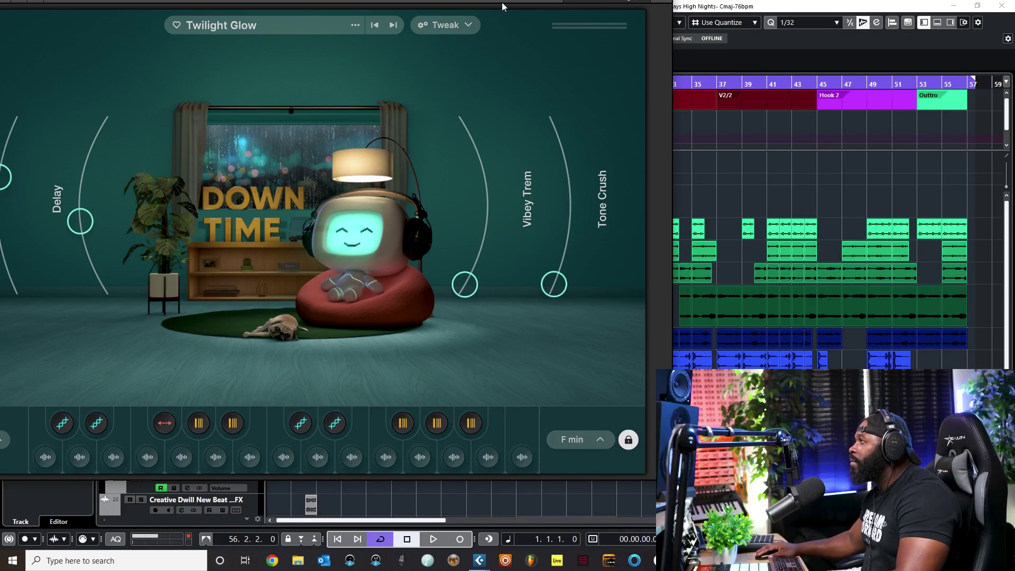
- Bring Cubase forward, reopen the Komplete Kontrol window and move it up and left
click(649, 10)
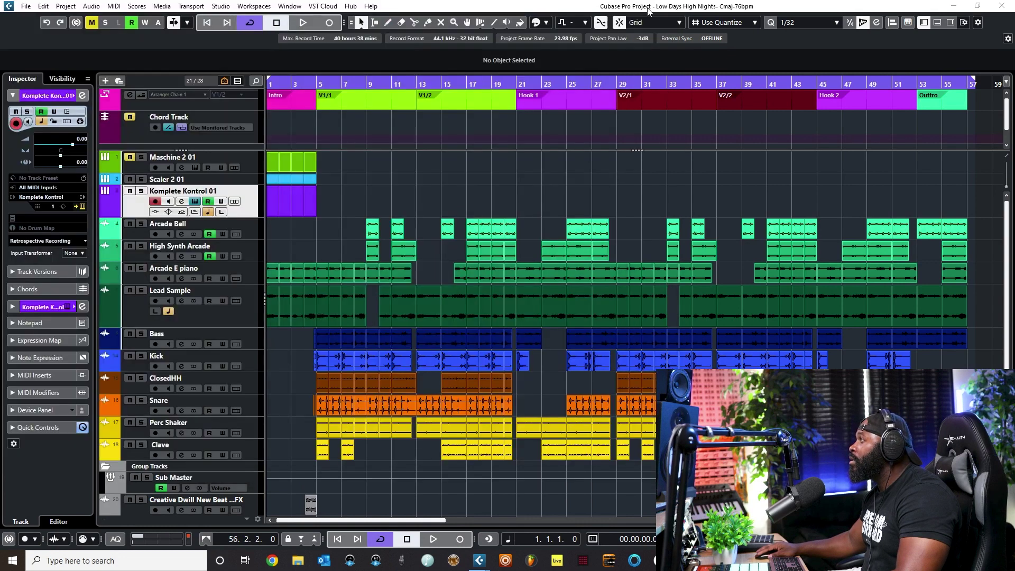
click(195, 202)
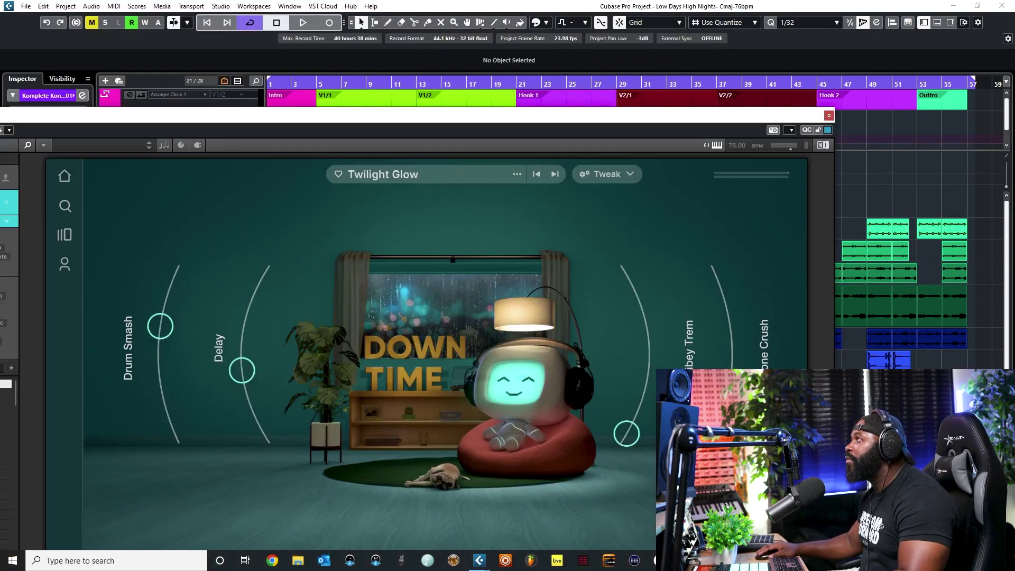
drag(504, 122, 515, 31)
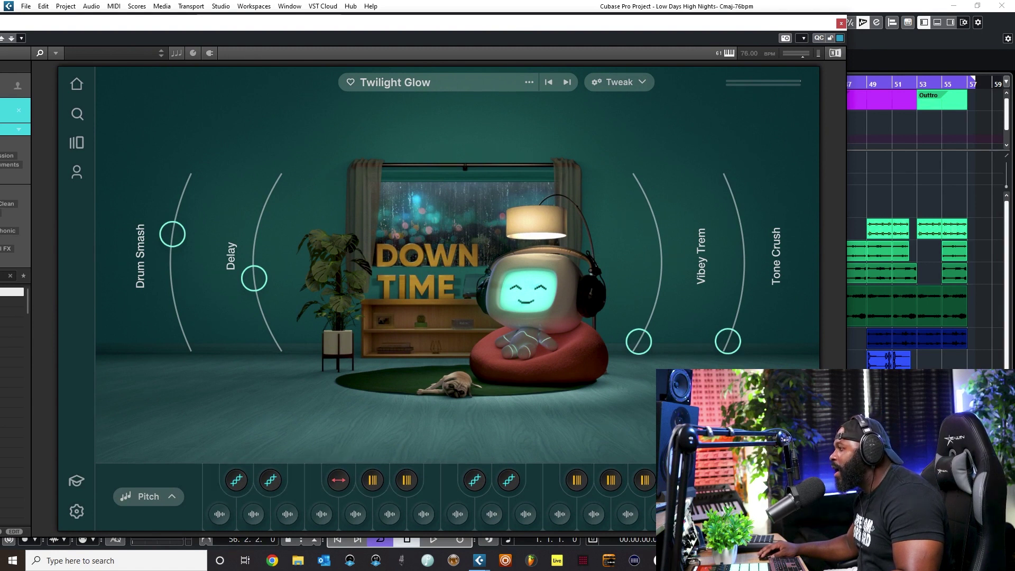
- Preview the A Little Dream, Repro Keys and Iconic EP note kits, then load Iconic EP
click(77, 142)
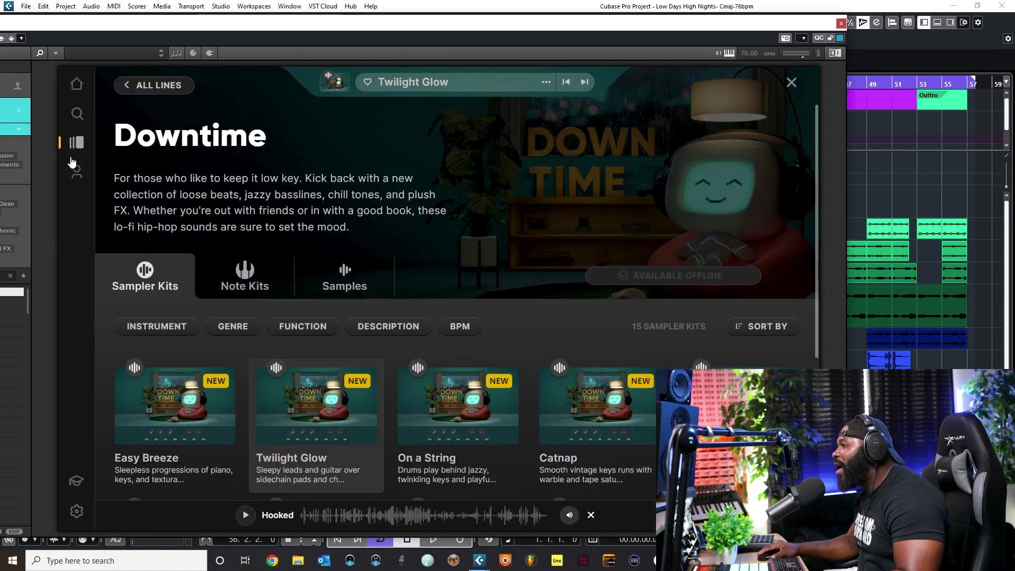
click(248, 287)
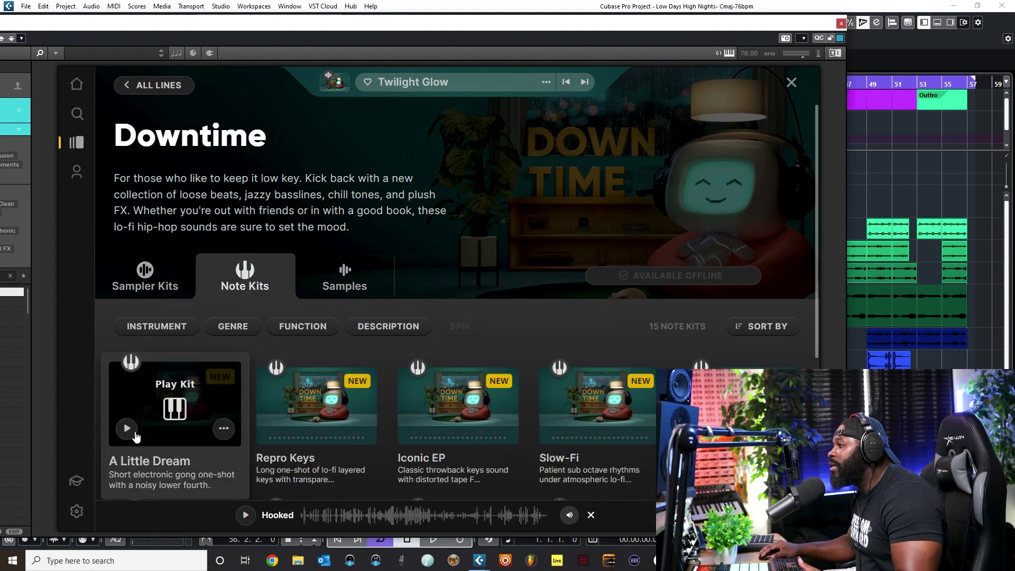
click(126, 429)
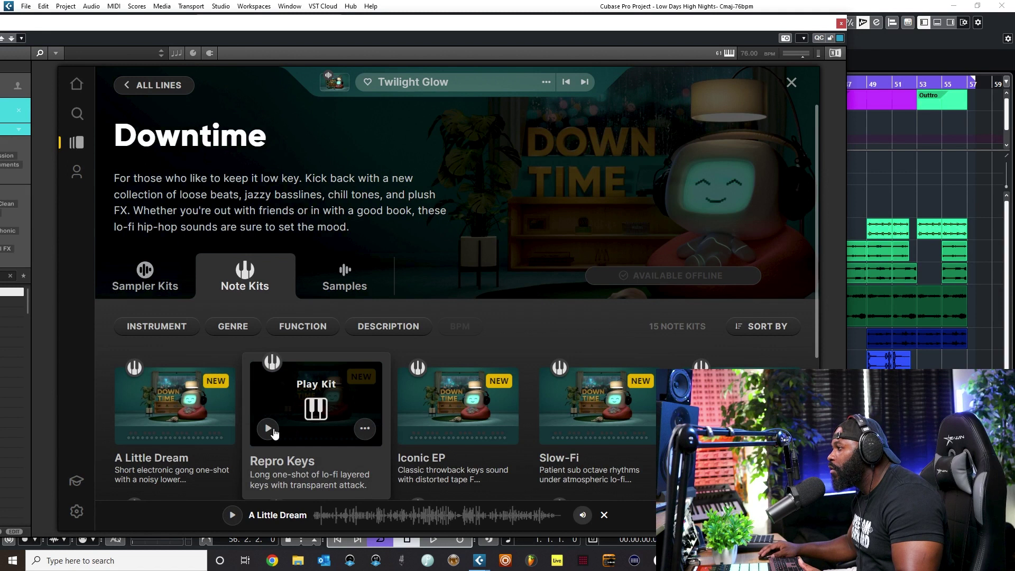
click(268, 428)
scroll(296, 421, down, 4)
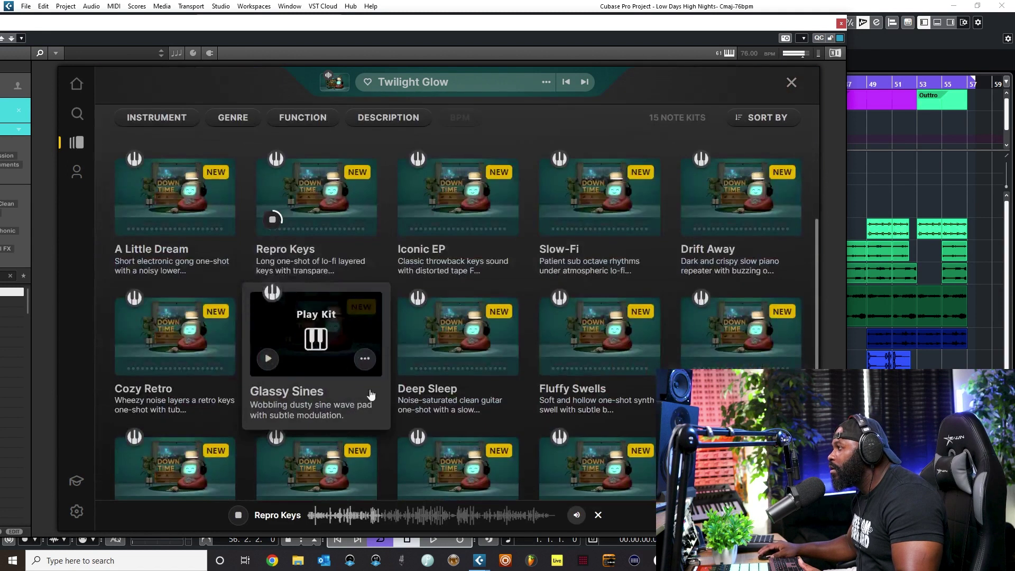
click(409, 219)
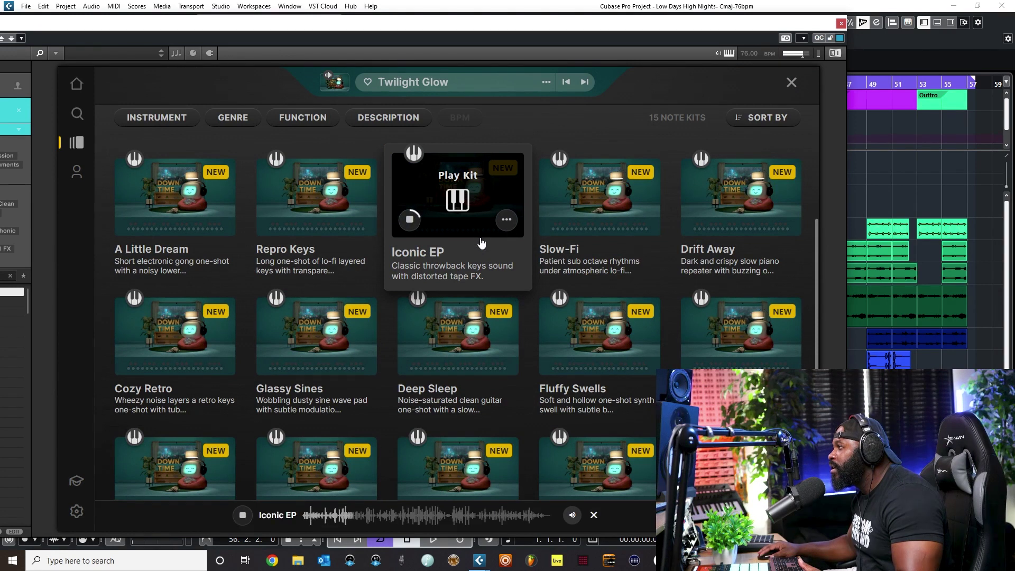
click(458, 197)
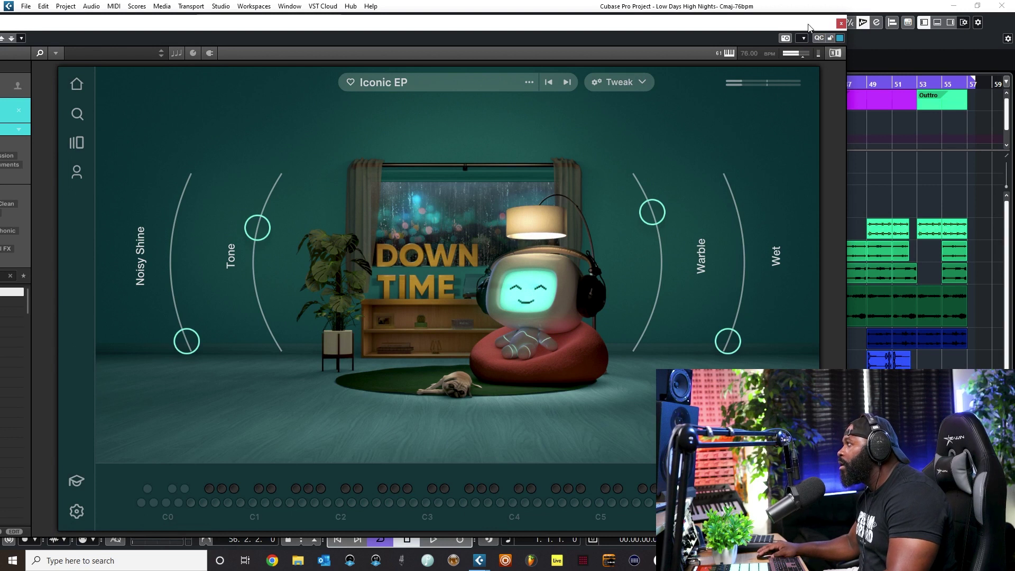
- Set the track's MIDI input to 03. Scaler 2 - MIDI Output and reopen the instrument window
click(842, 23)
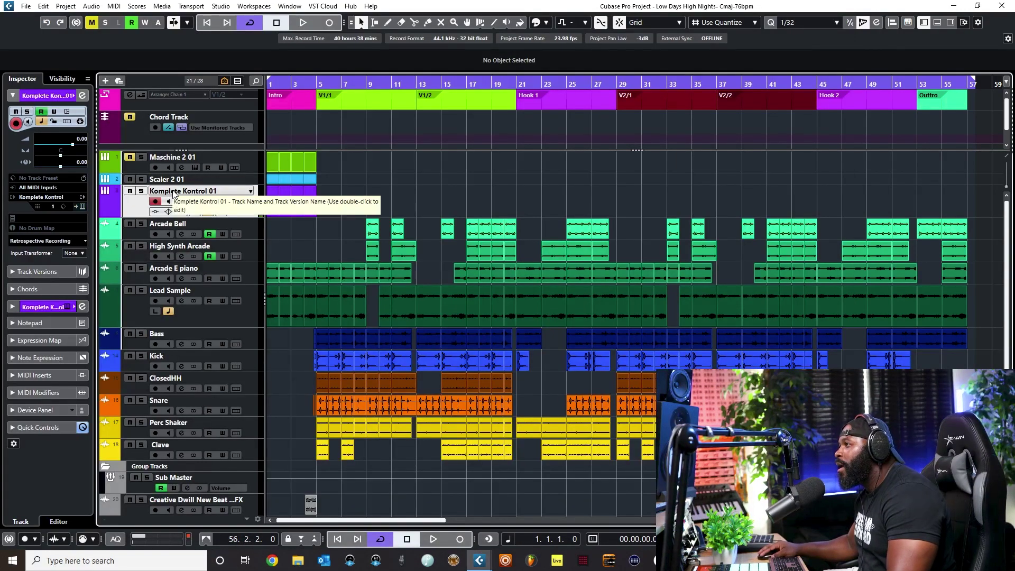
click(30, 187)
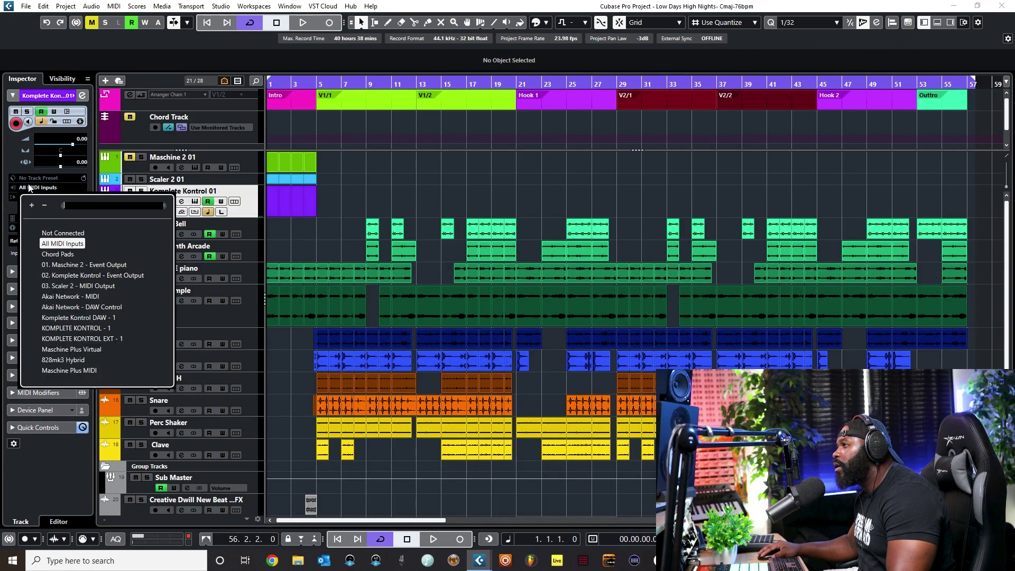
click(80, 275)
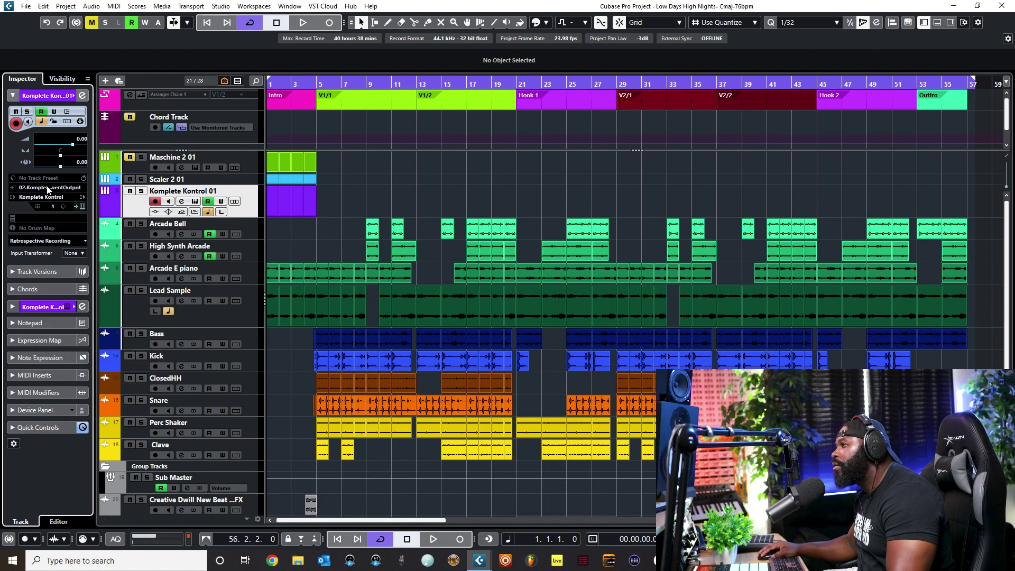
click(48, 188)
click(100, 286)
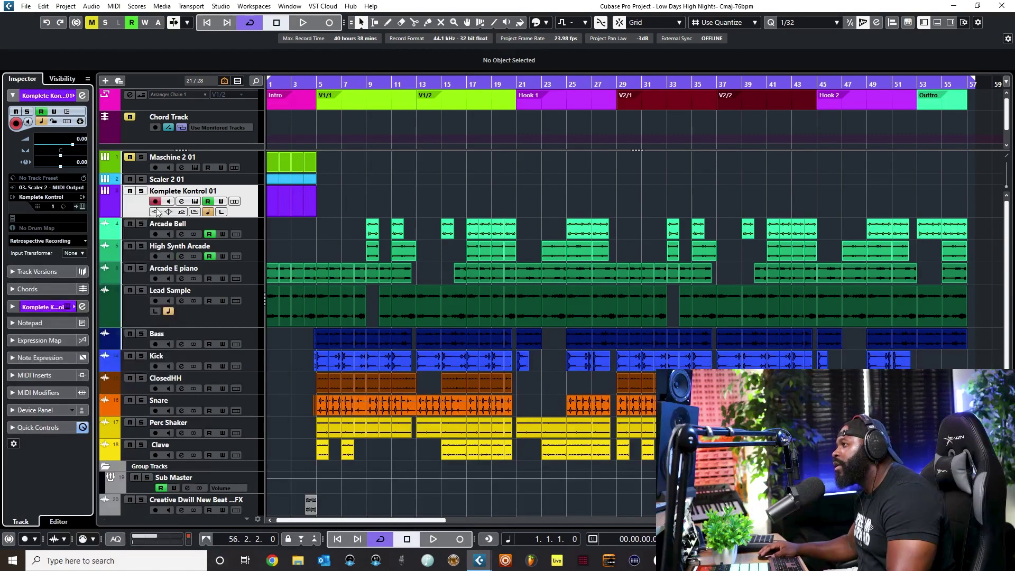
click(195, 203)
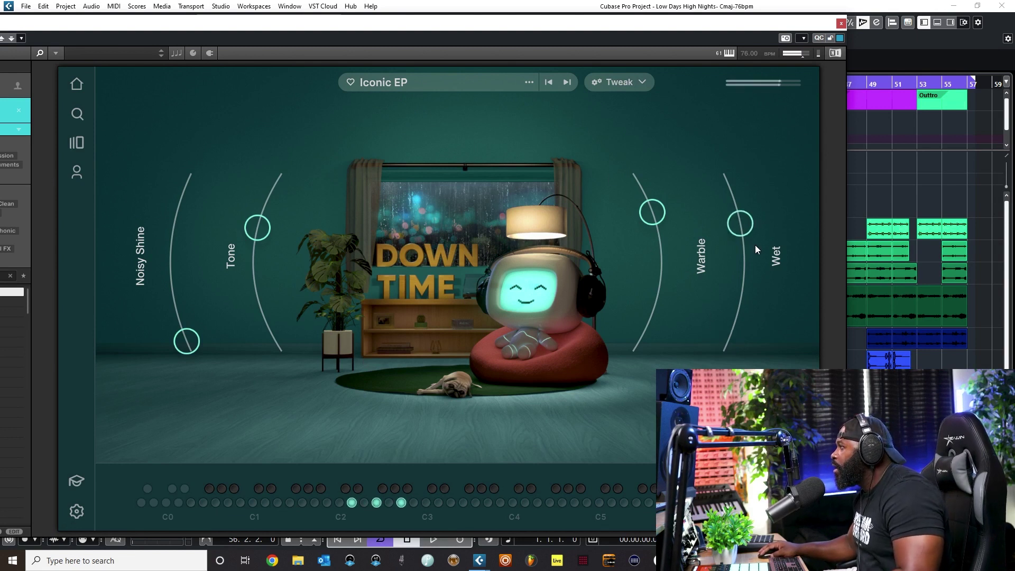
- Turn Iconic EP's Noisy Shine and Tone macros fully up, then return to Arcade's Home page
drag(185, 339, 184, 201)
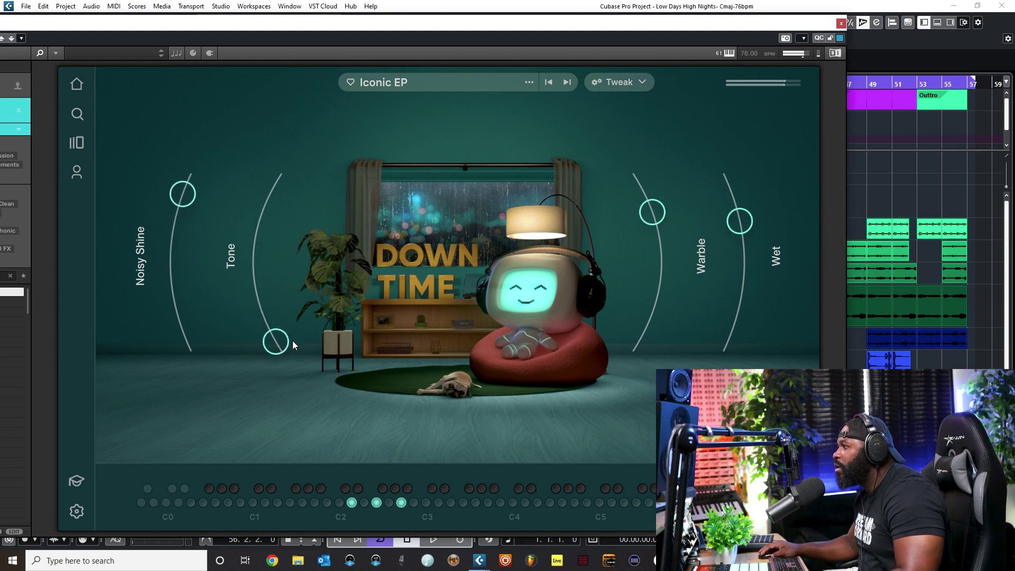
drag(293, 341, 221, 198)
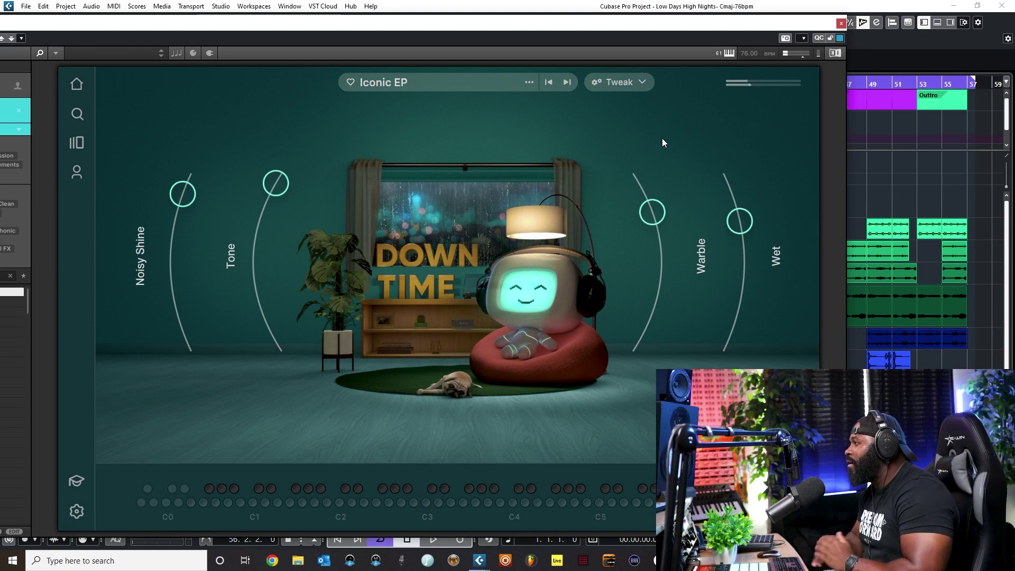
click(77, 86)
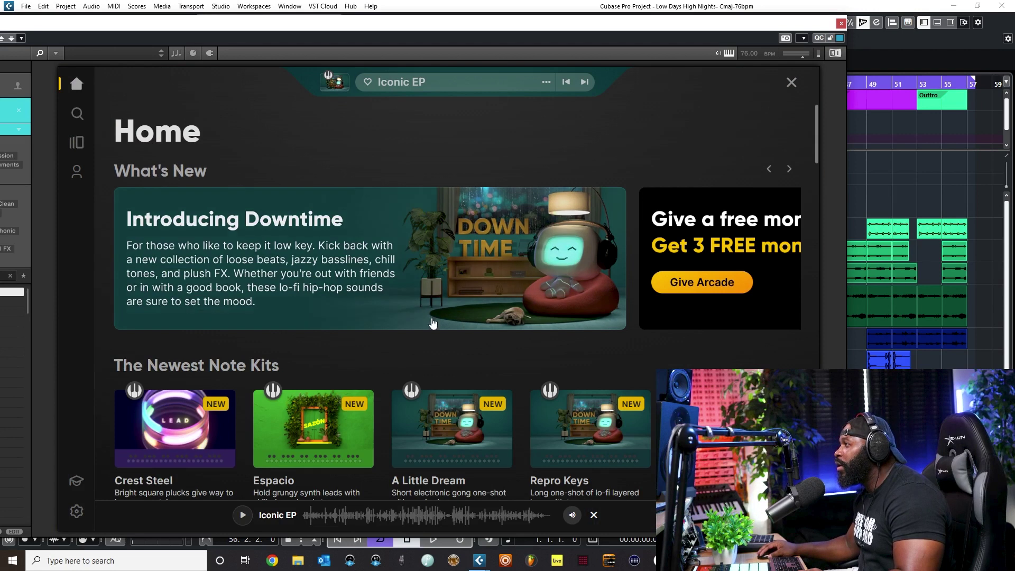
- Download the Hooked line from All Lines and load its Nobody Knows kit
scroll(371, 302, down, 3)
scroll(259, 275, up, 3)
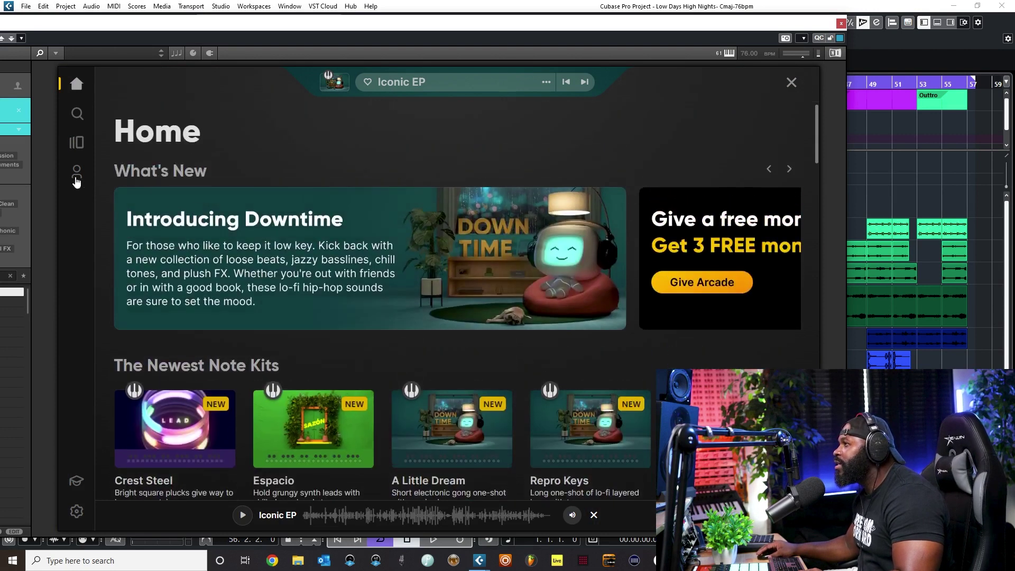
click(305, 255)
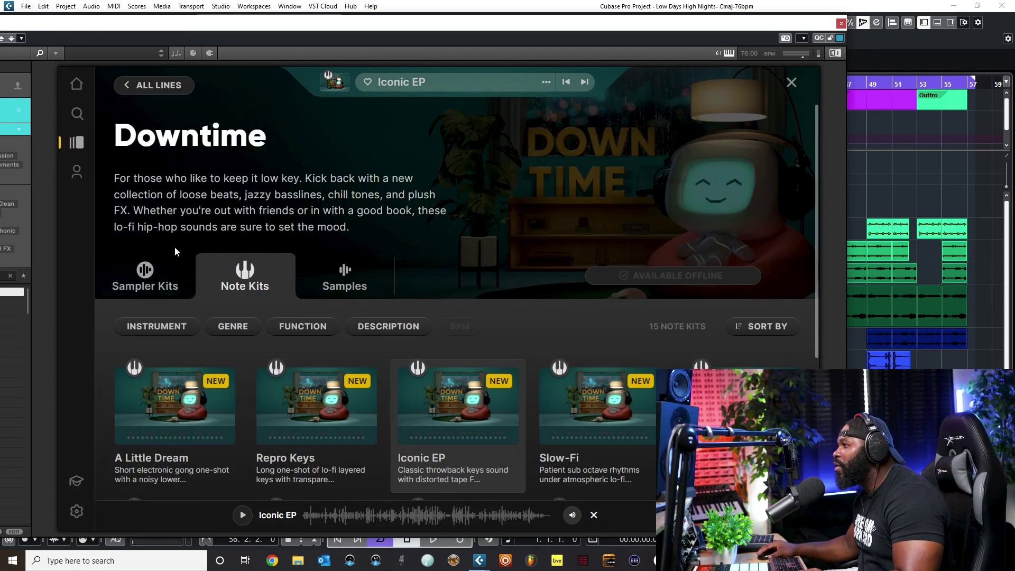
click(133, 84)
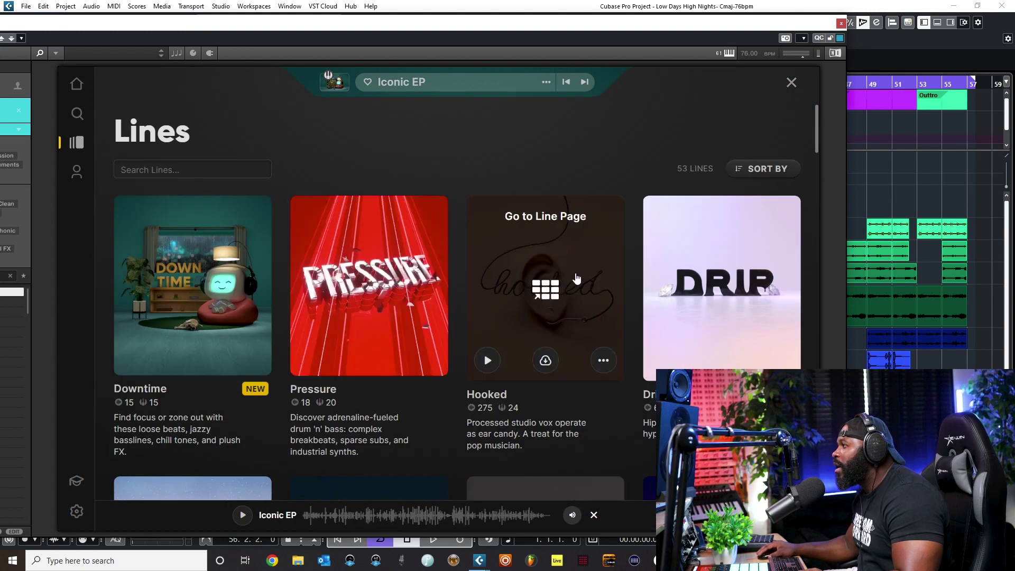
click(545, 360)
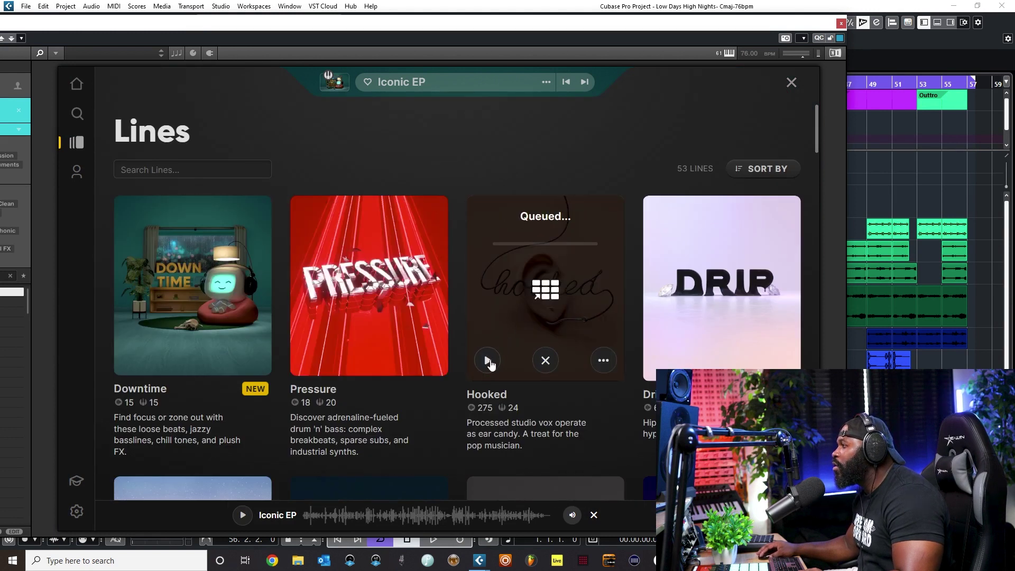
click(559, 289)
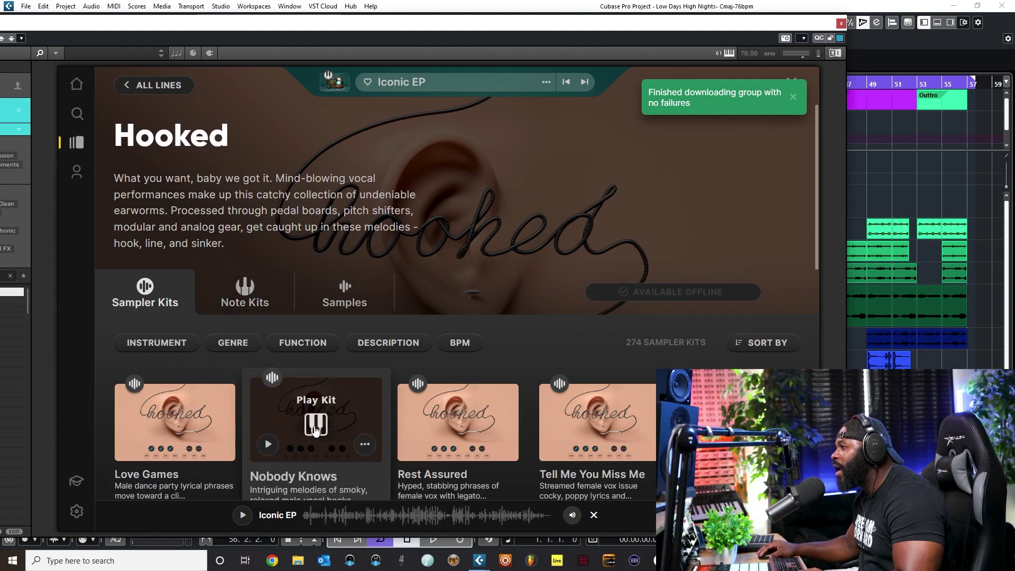
click(316, 425)
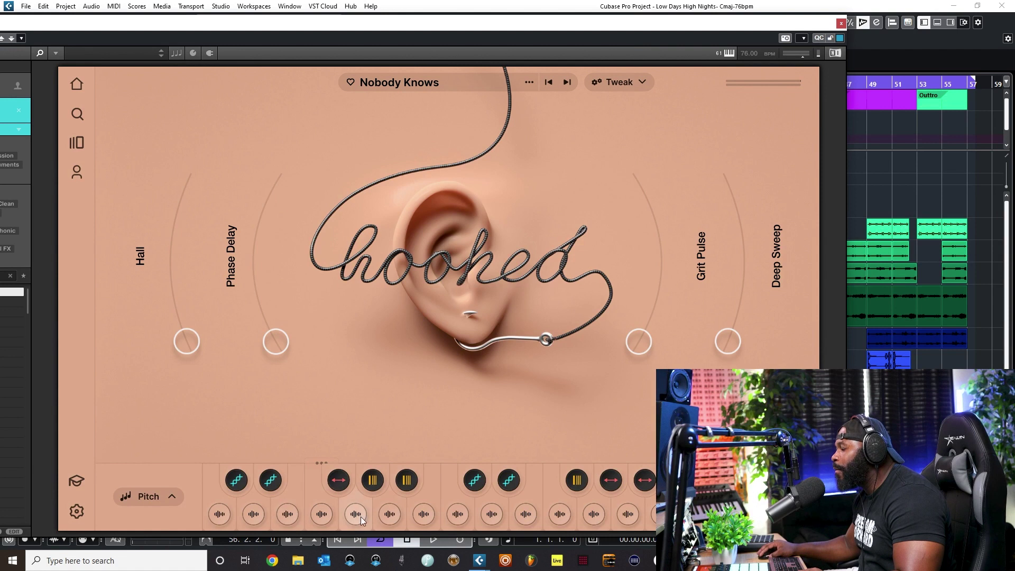
- Audition a Nobody Knows pad, raise the Grit Pulse macro and adjust the Hall macro
click(320, 515)
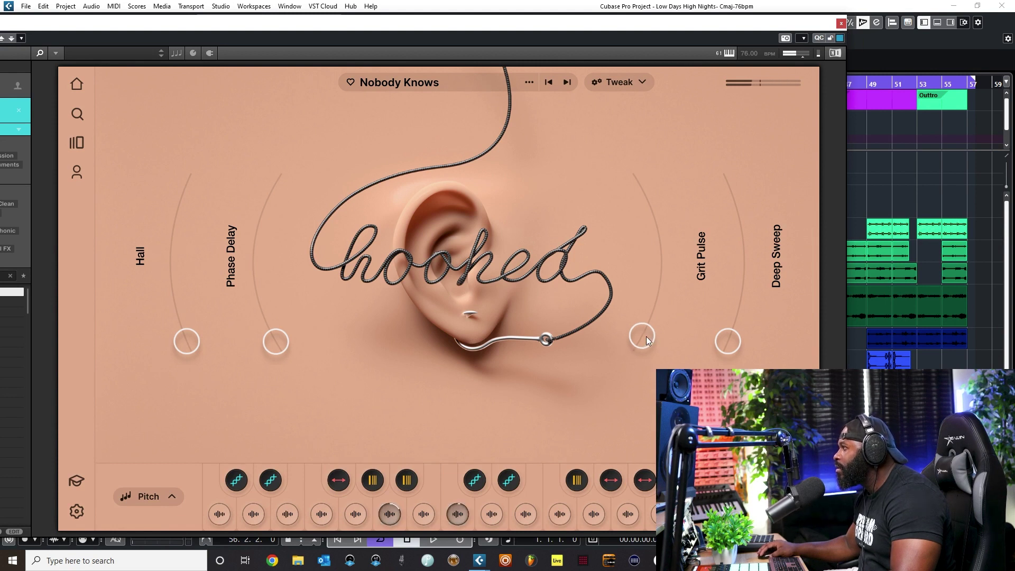
drag(646, 336, 658, 232)
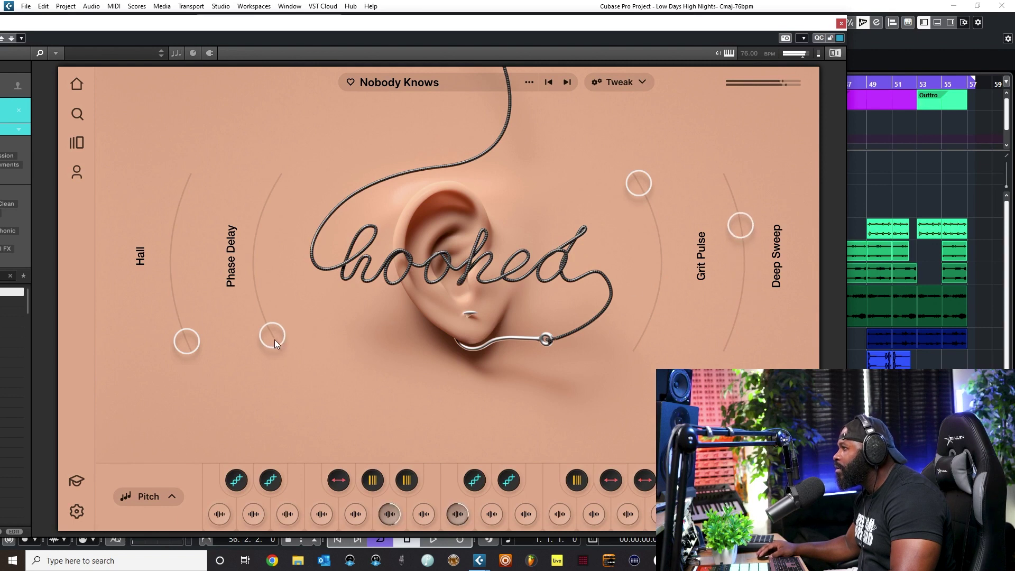
drag(175, 348, 159, 312)
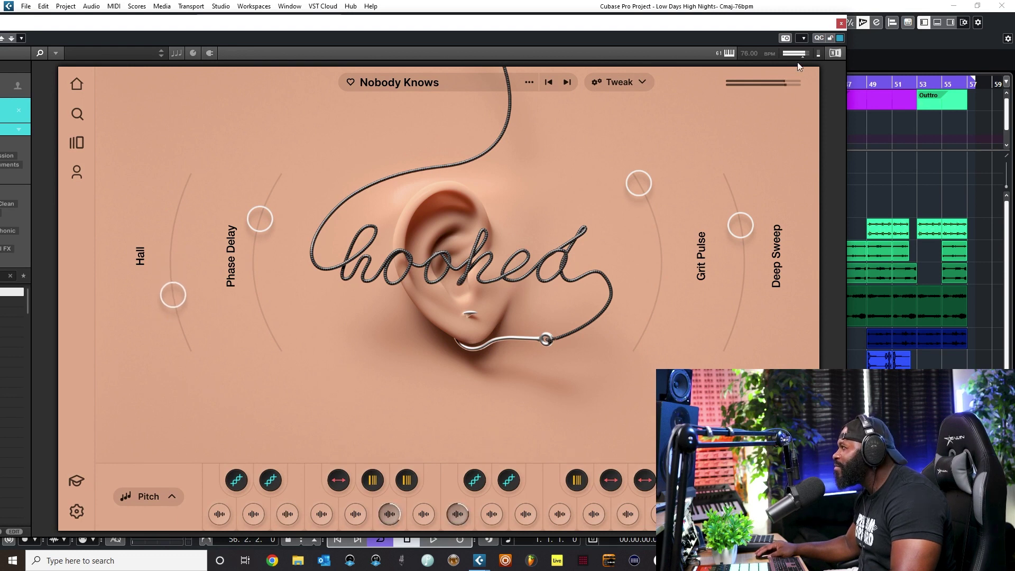
- Turn Phase Delay and Grit Pulse down to minimum and close the plugin window
click(841, 24)
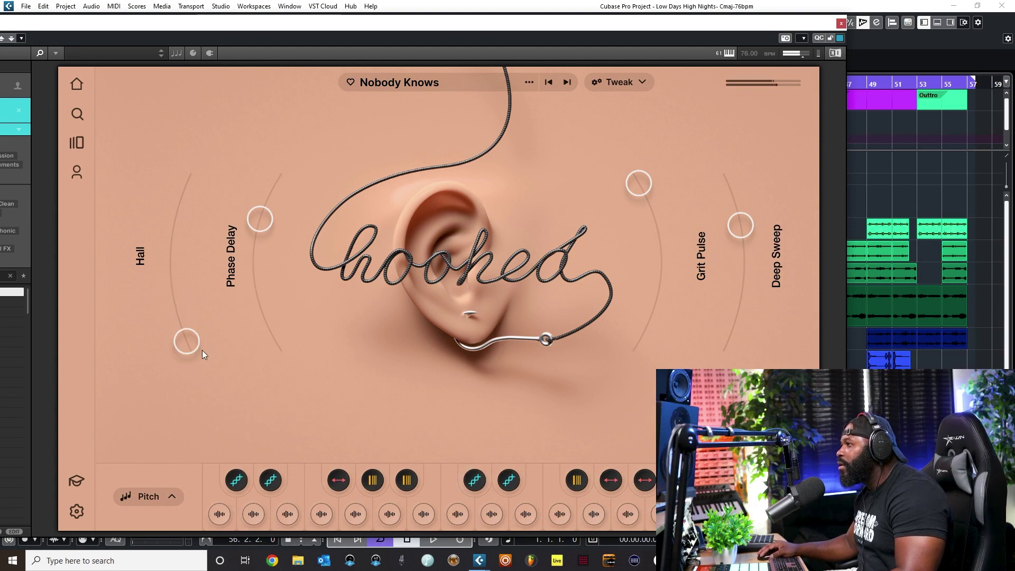
drag(257, 230, 608, 442)
drag(653, 146, 686, 345)
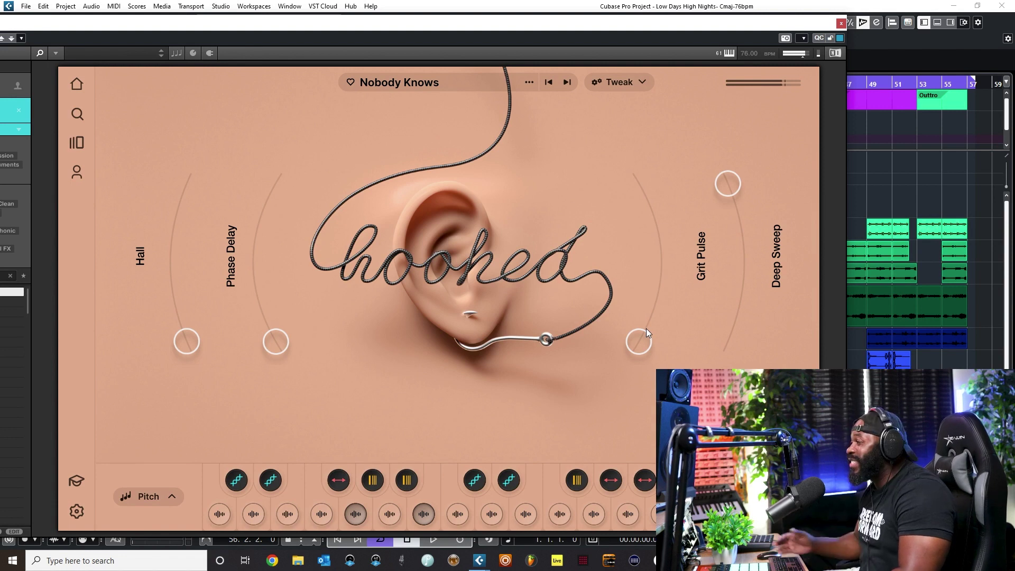
click(840, 24)
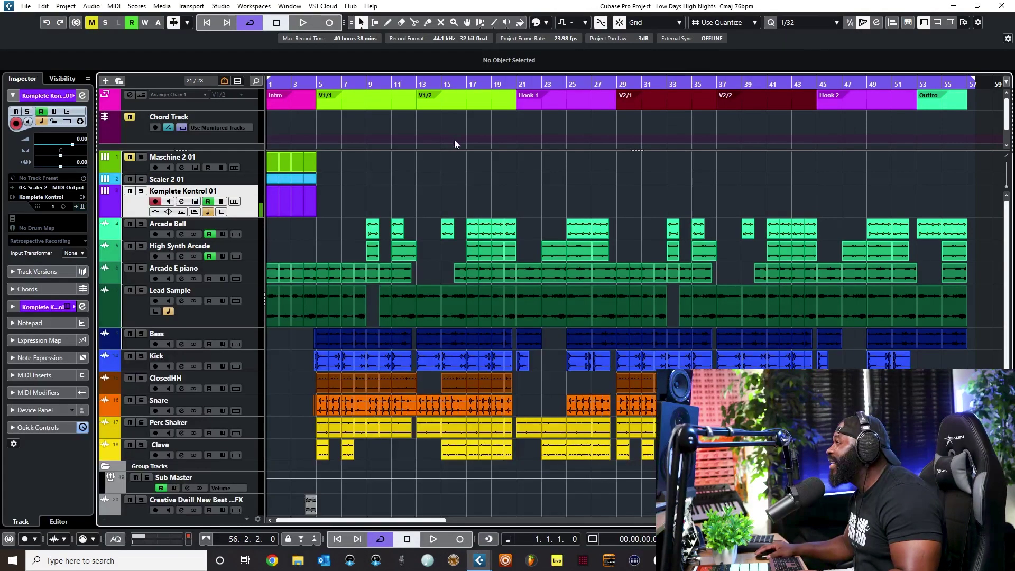
click(294, 27)
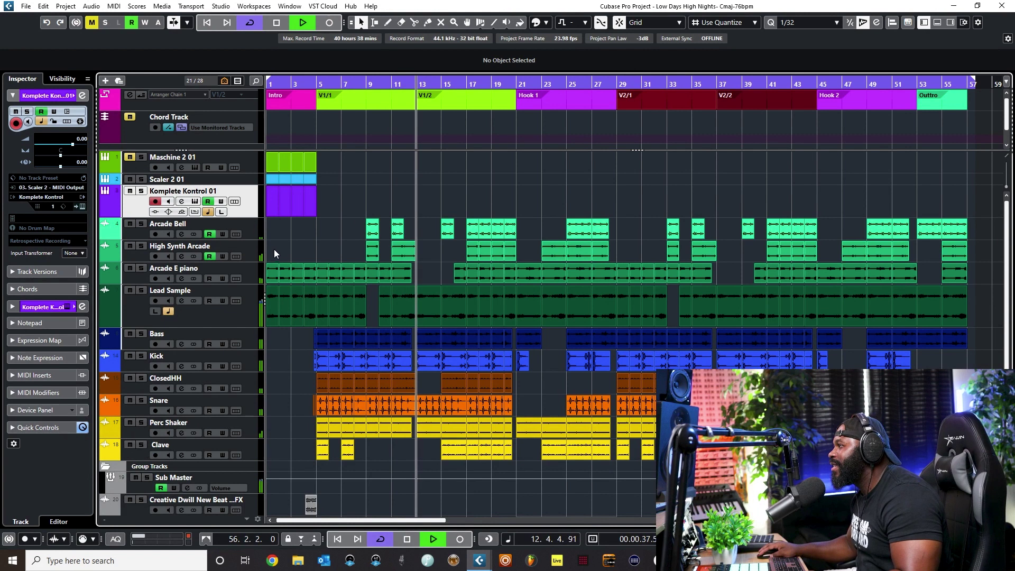
key(space)
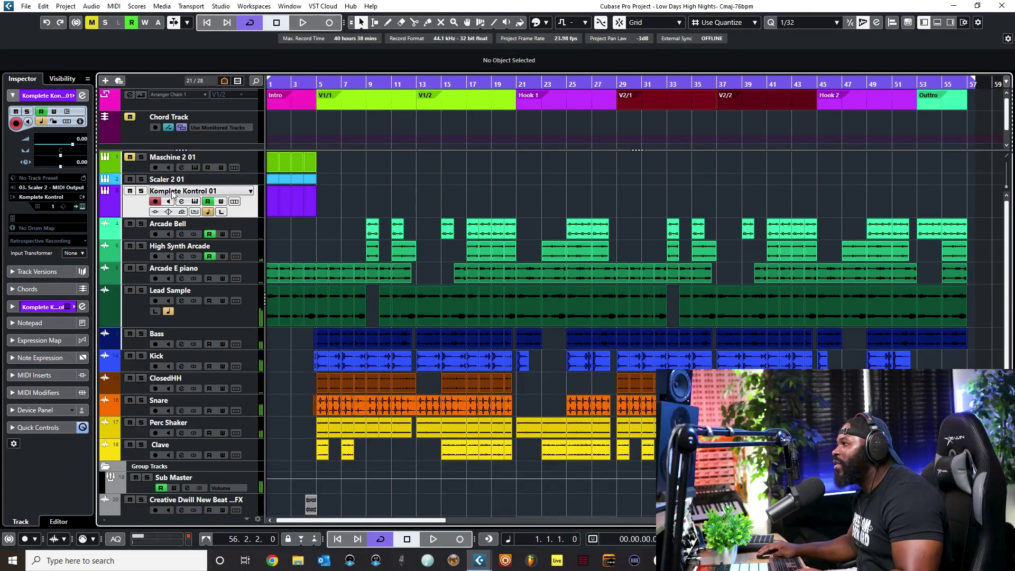
click(194, 202)
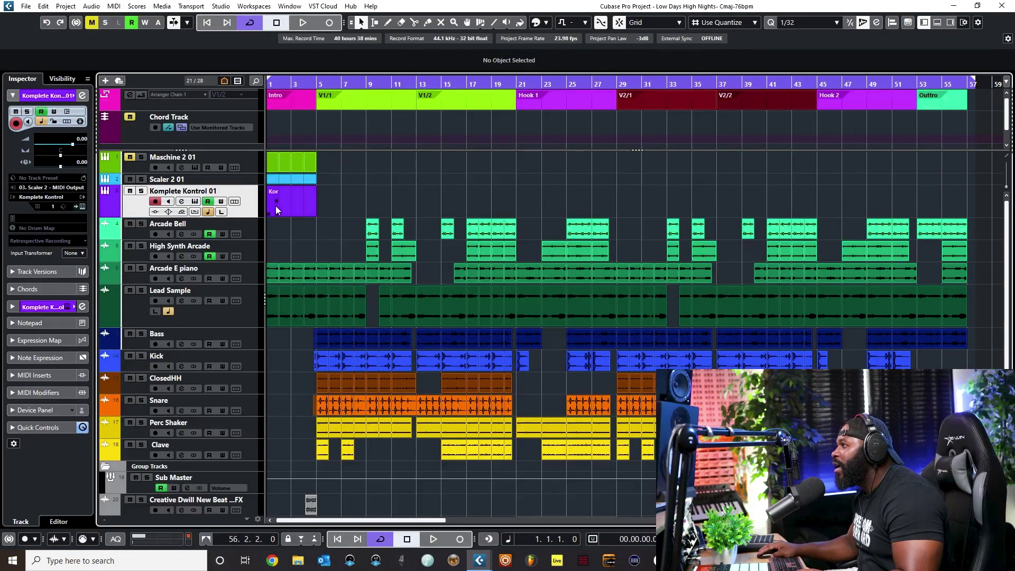
- Collapse the Group Tracks folder and open the Komplete Kontrol 01 instrument window showing Nobody Knows
key(h)
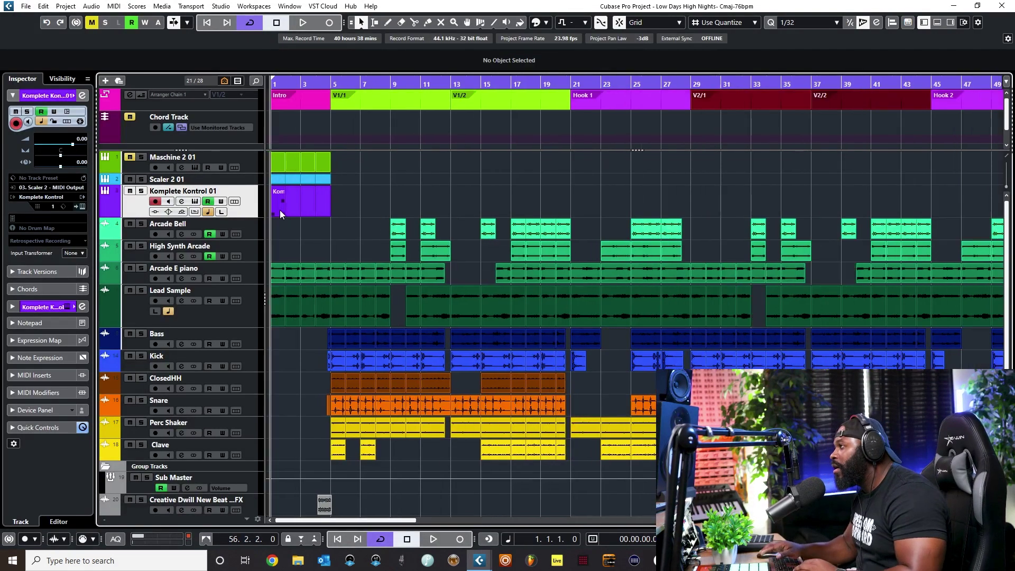
key(h)
key(h)
key(h)
key(h)
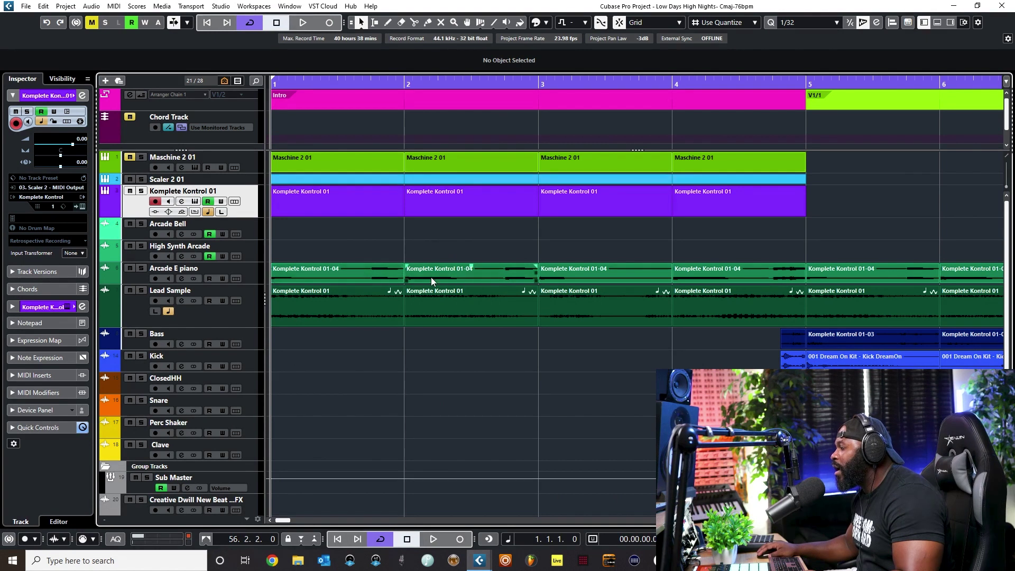
key(g)
key(g)
key(g)
key(g)
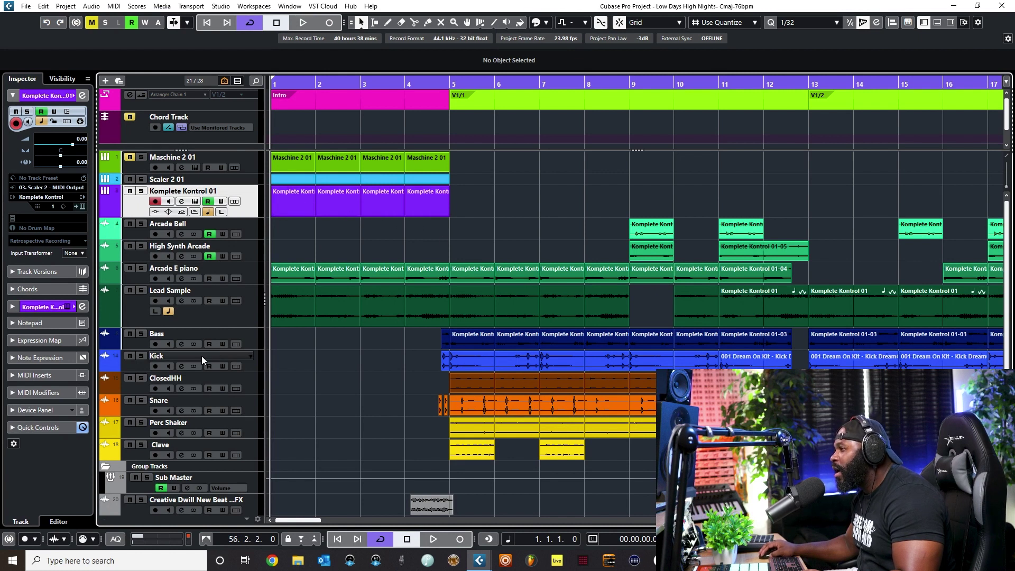
click(106, 465)
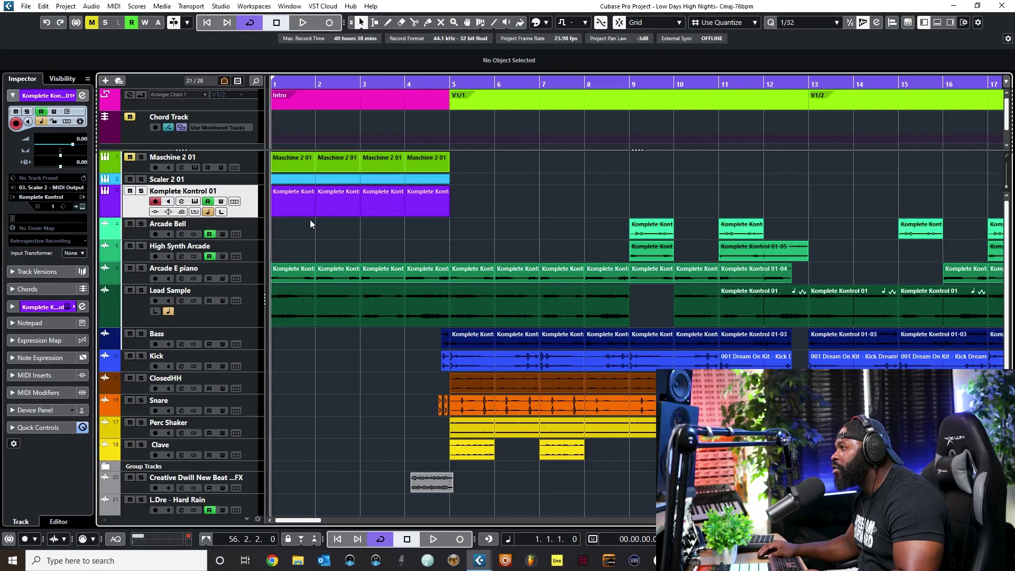
click(193, 203)
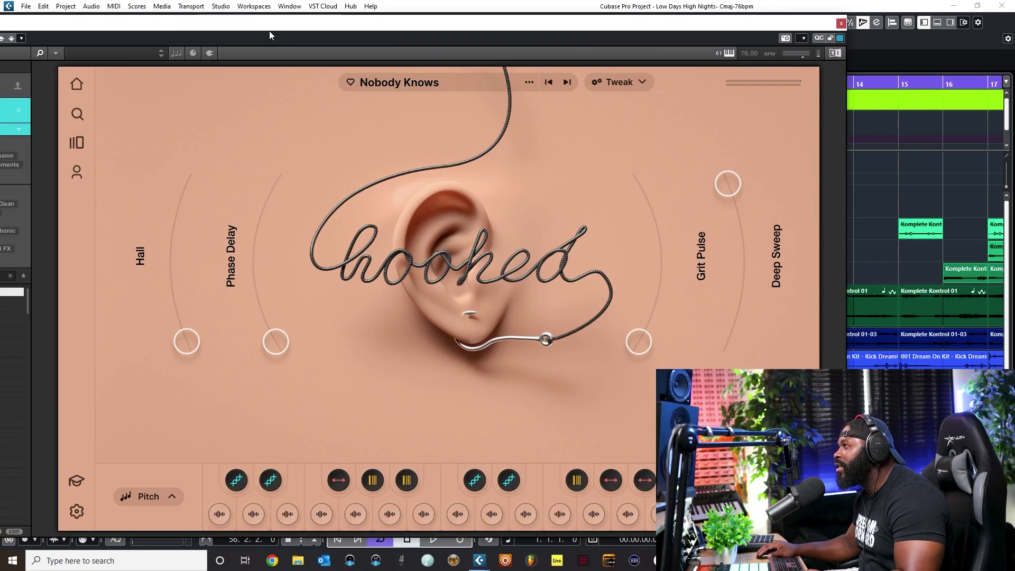
- Toggle the plugin window's maximized state and move it up and to the right
double_click(431, 27)
drag(233, 5, 259, 0)
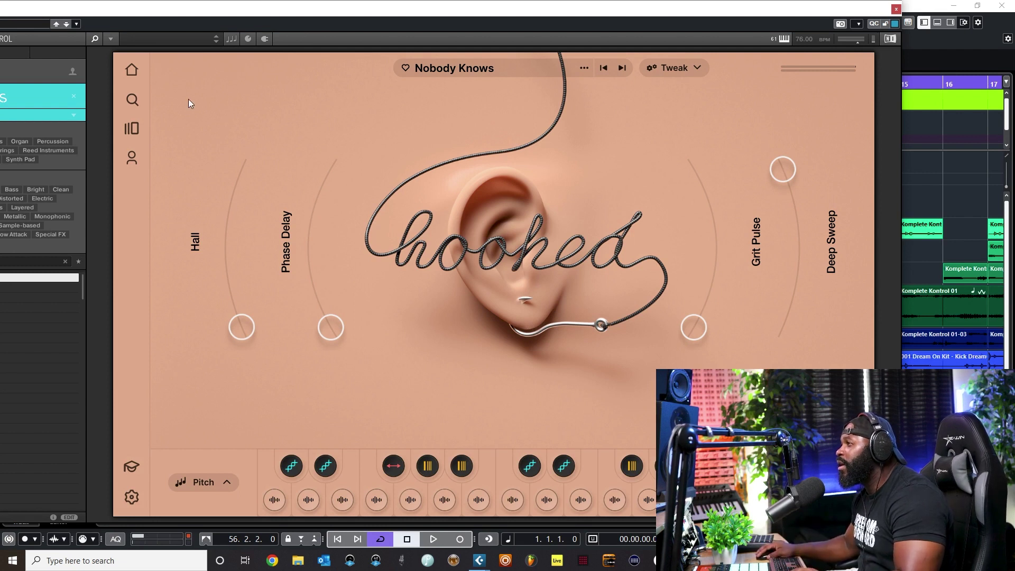
- Show the Hooked line page listing its sampler kits, including Love Games and Nobody Knows
click(132, 131)
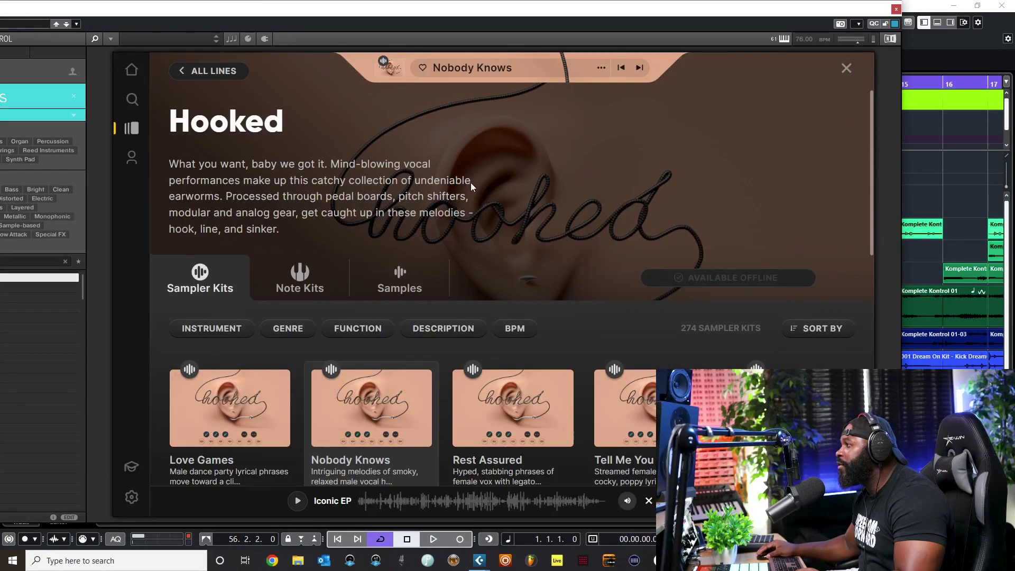
scroll(471, 182, down, 1)
scroll(471, 183, up, 1)
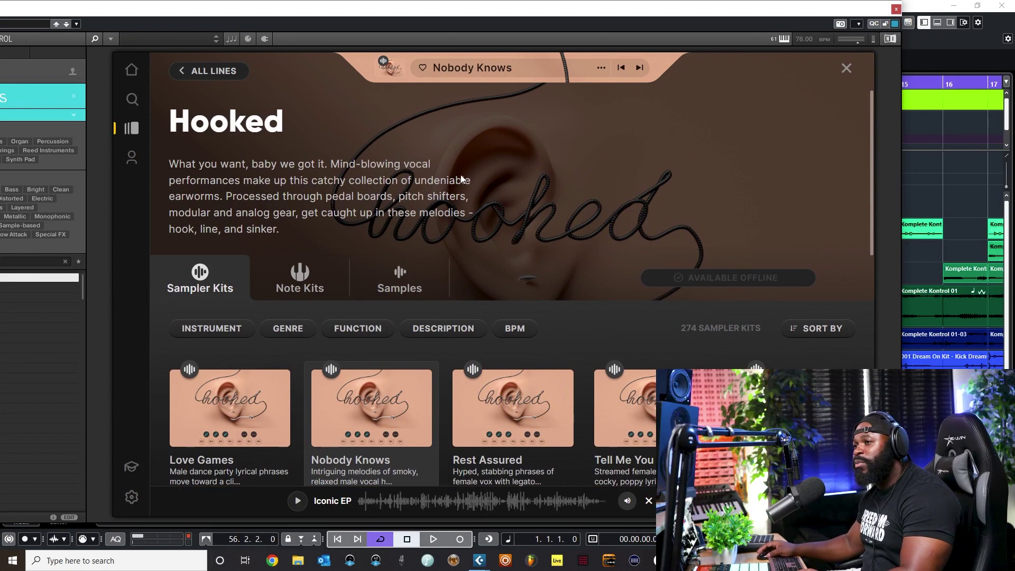